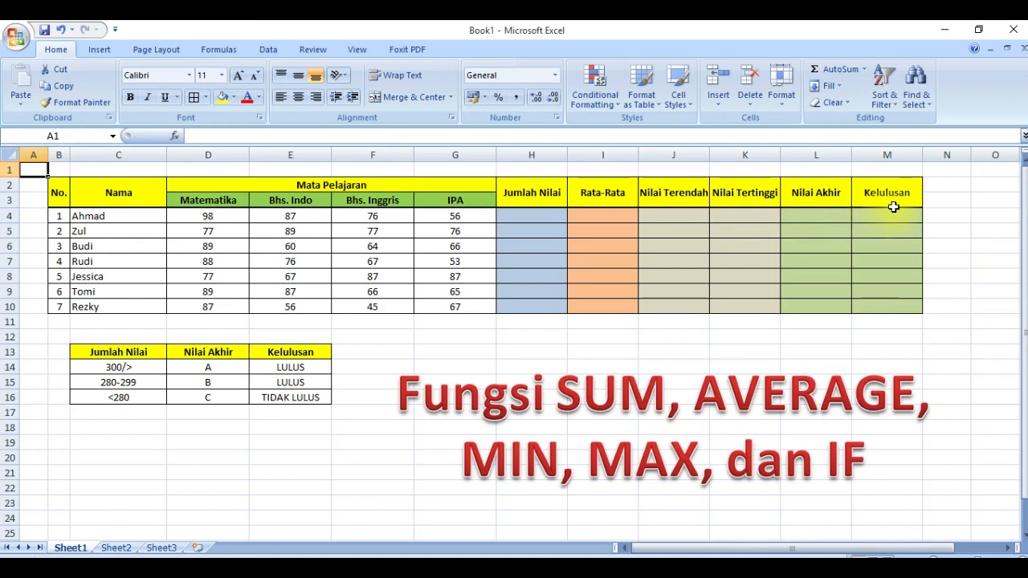
Step: Examine the Nilai Akhir, Kelulusan and Jumlah Nilai columns and the grading criteria table in C13:E16
{"action": "left_click_drag", "start_coordinate": [815, 193], "coordinate": [881, 303]}
{"action": "left_click", "coordinate": [813, 195]}
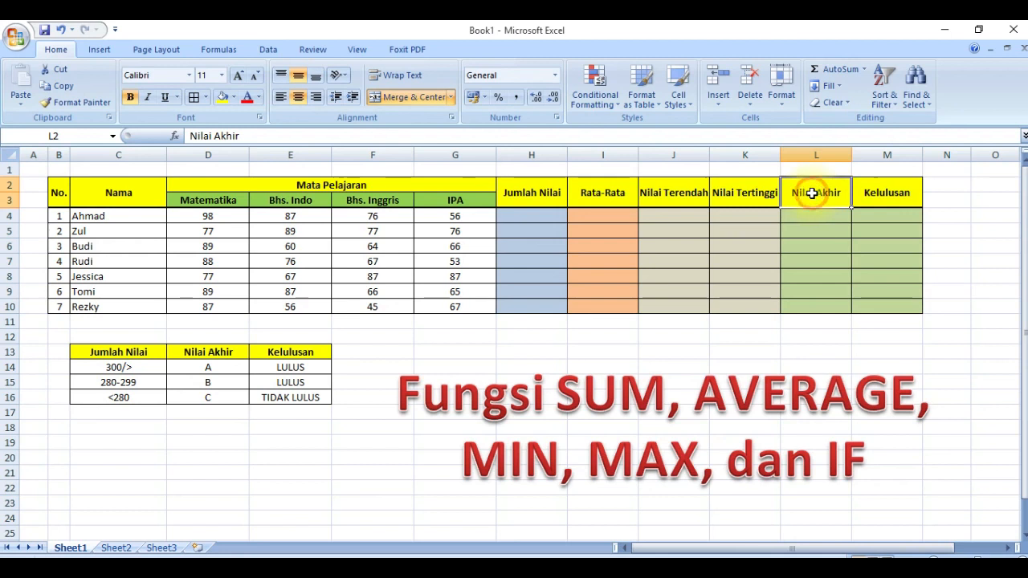
{"action": "left_click", "coordinate": [38, 171]}
{"action": "left_click_drag", "start_coordinate": [131, 352], "coordinate": [268, 397]}
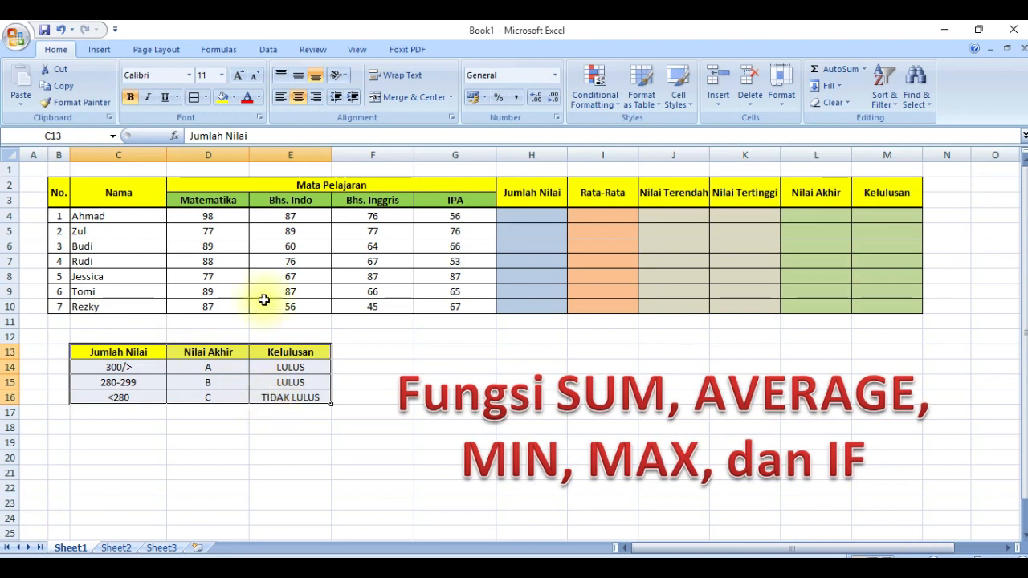
{"action": "left_click", "coordinate": [237, 471]}
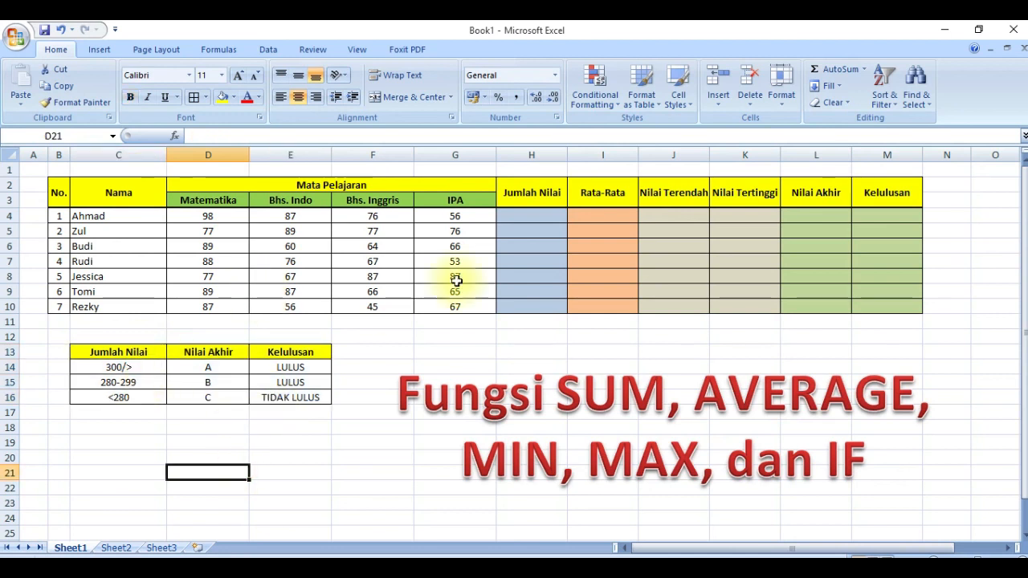
{"action": "left_click", "coordinate": [542, 153]}
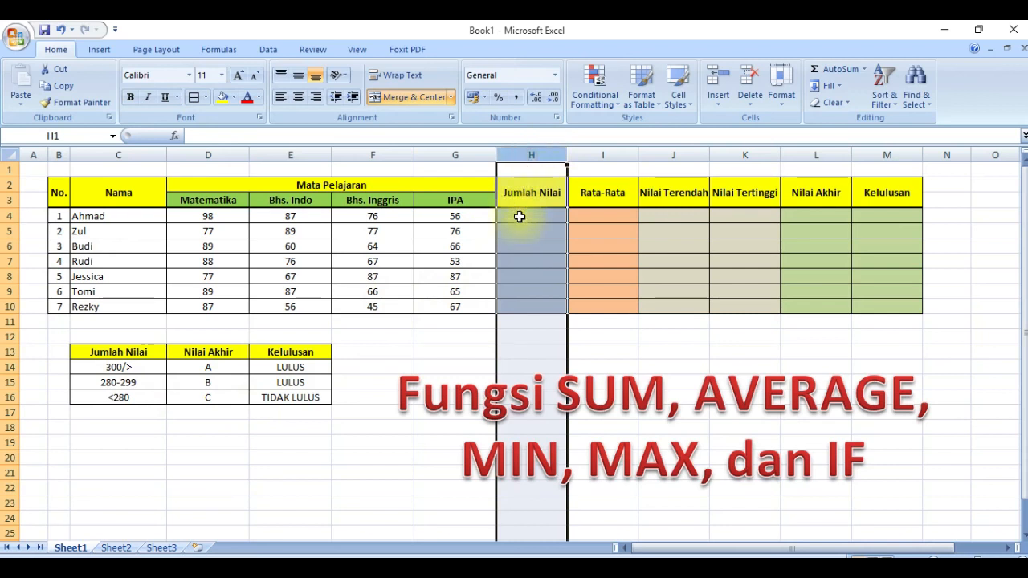
{"action": "left_click", "coordinate": [121, 368]}
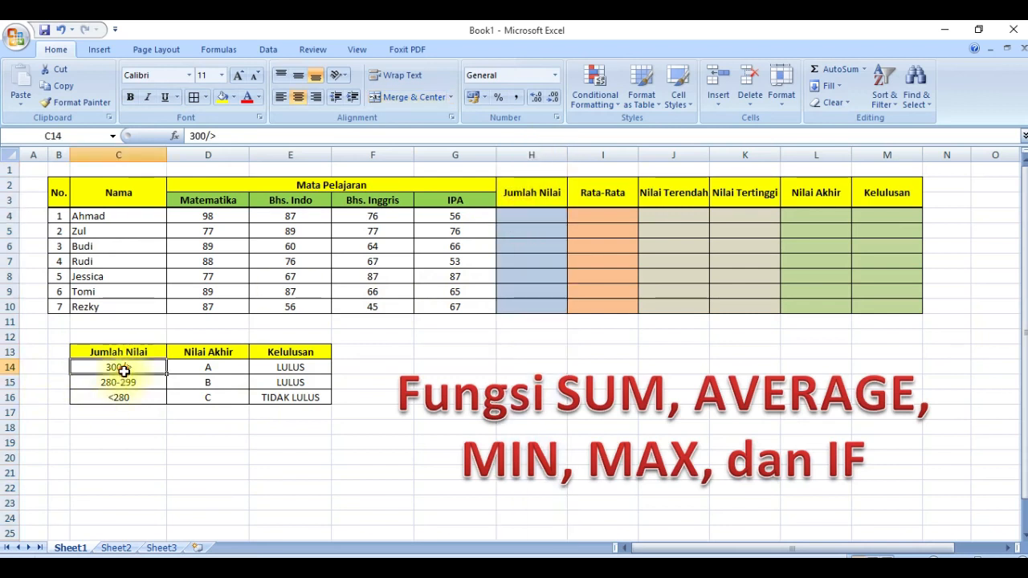
{"action": "left_click", "coordinate": [125, 430]}
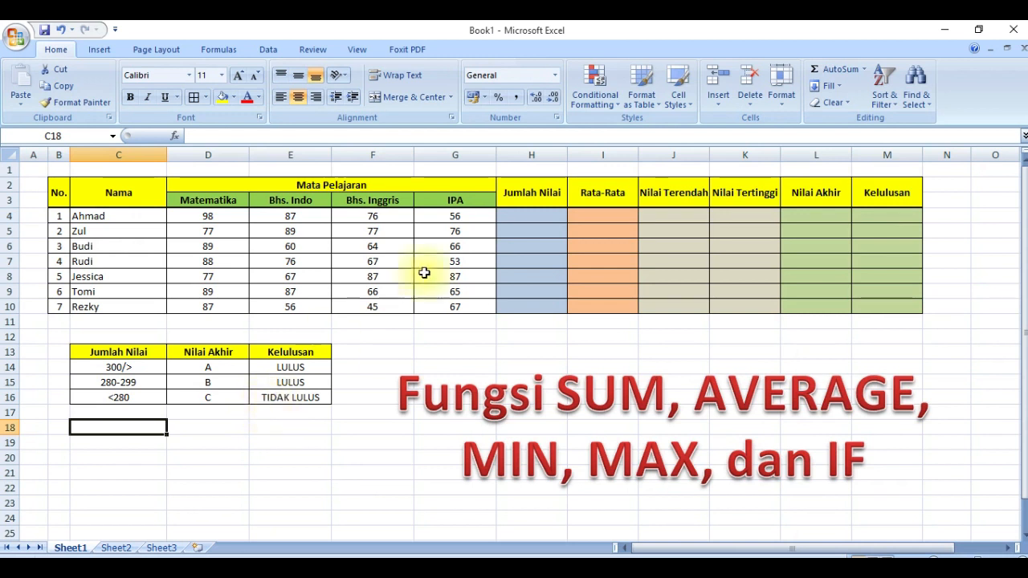
Step: Enter =SUM(D4:G4) in H4 and fill it down the Jumlah Nilai column to row 10
{"action": "left_click", "coordinate": [513, 215]}
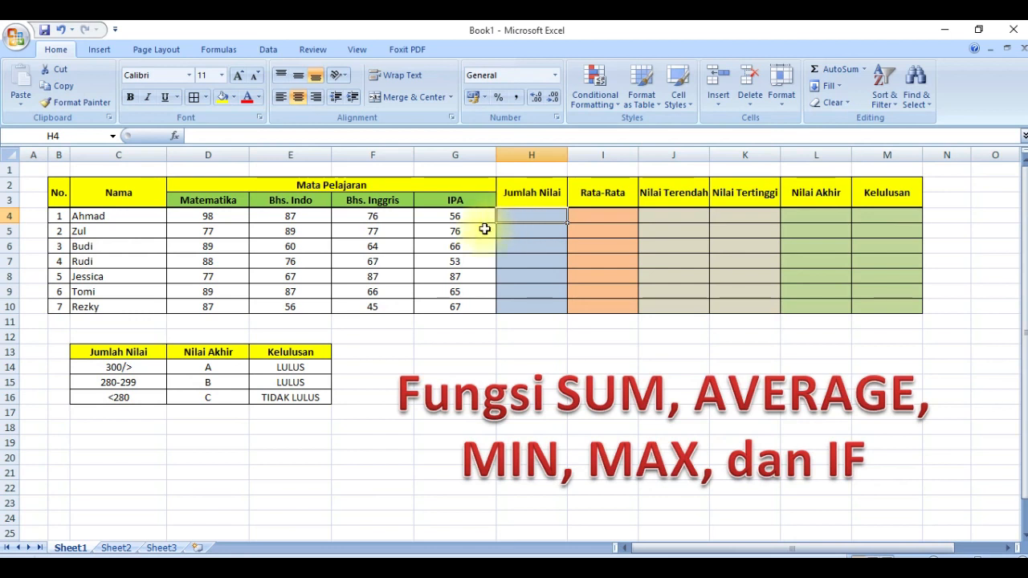
{"action": "type", "text": "=sum"}
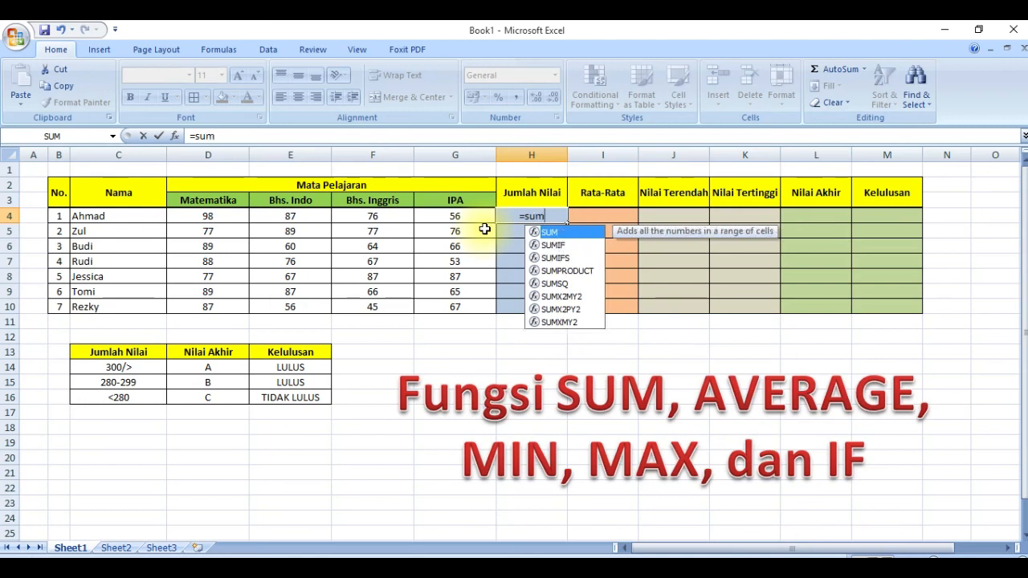
{"action": "key", "text": "Tab"}
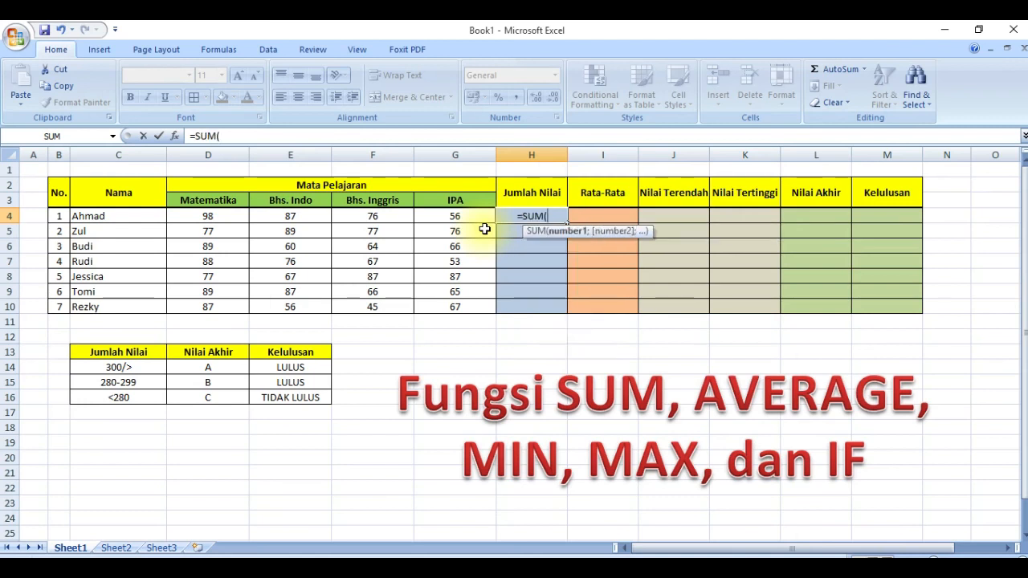
{"action": "left_click", "coordinate": [210, 223]}
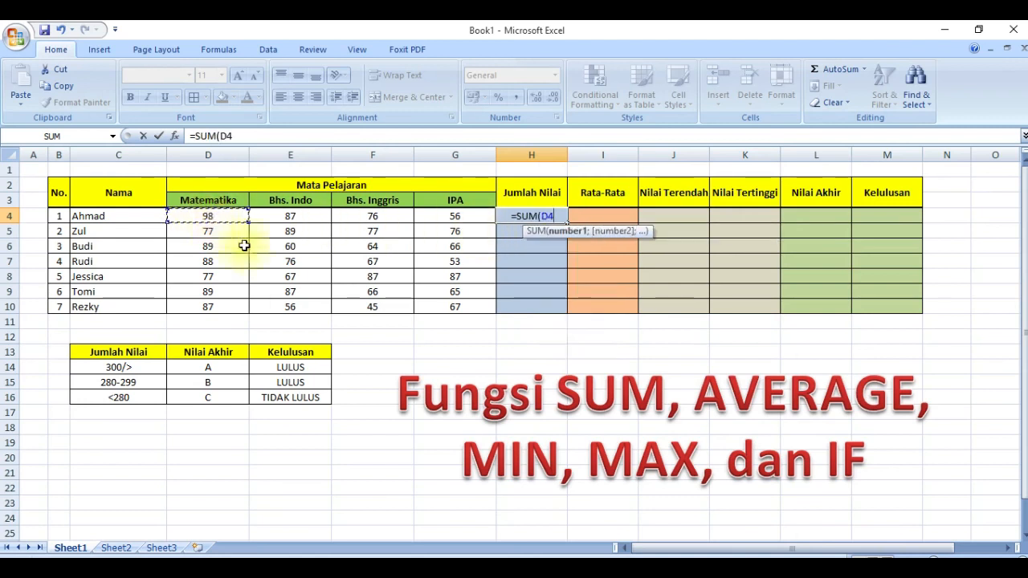
{"action": "key", "text": "shift+Right"}
{"action": "key", "text": "shift+Right"}
{"action": "key", "text": "shift+Right"}
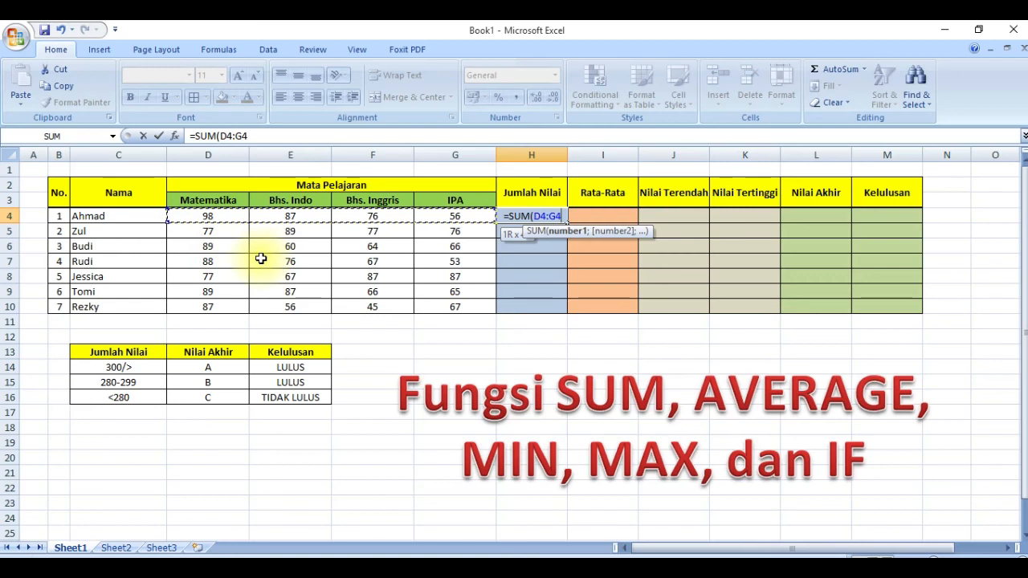
{"action": "key", "text": "Return"}
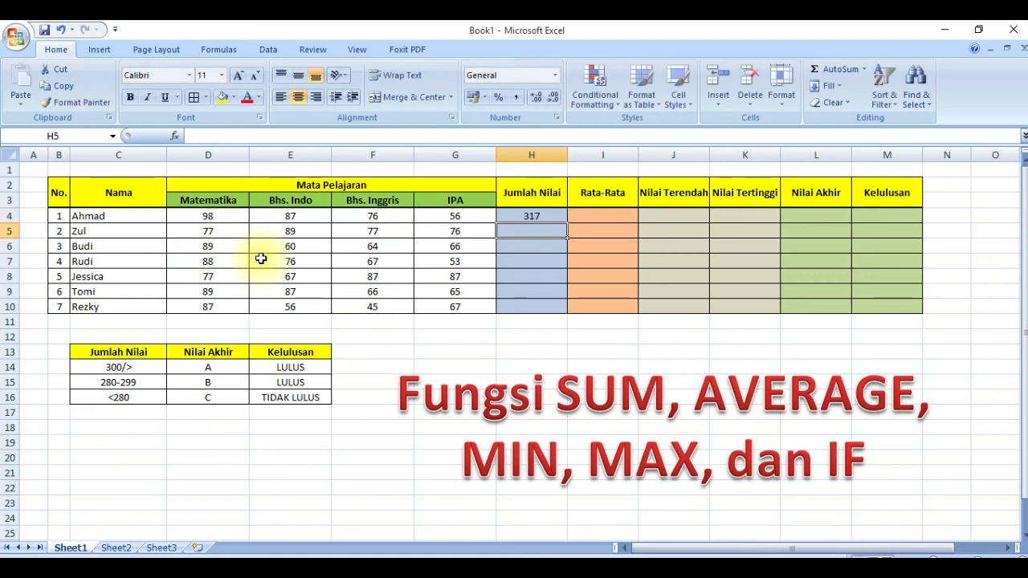
{"action": "left_click", "coordinate": [529, 217]}
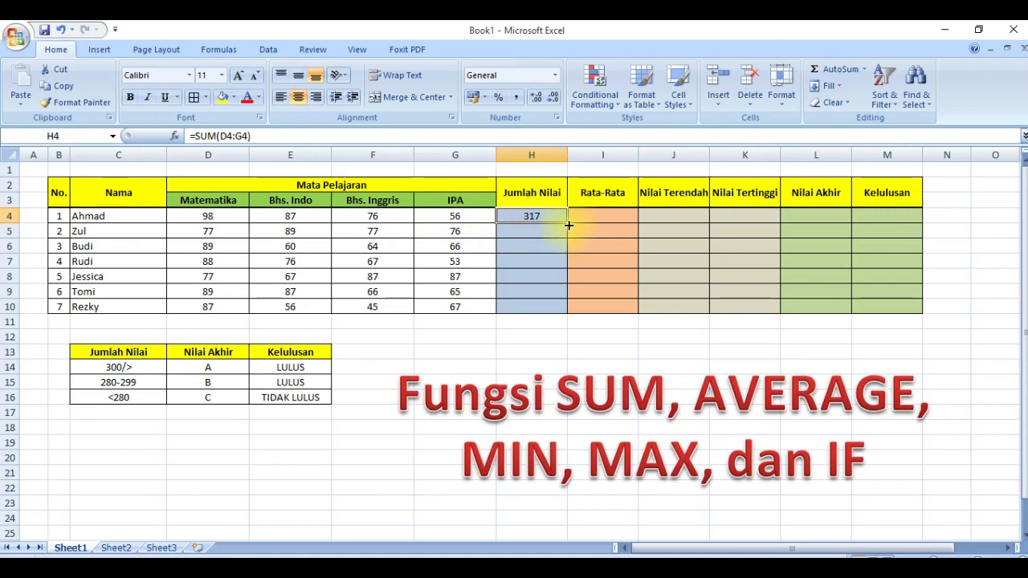
{"action": "double_click", "coordinate": [567, 224]}
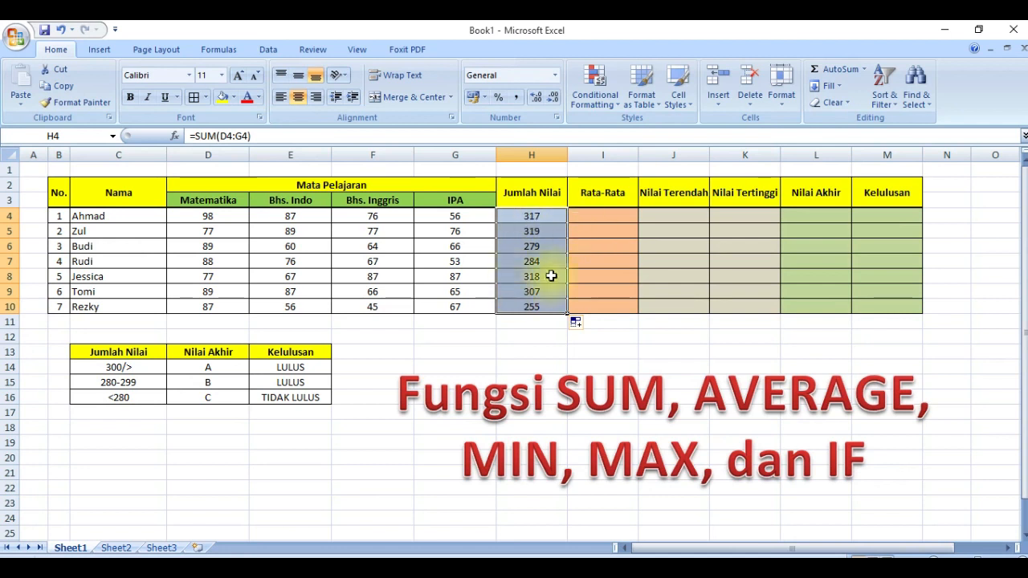
Step: Calculate the Rata-Rata in I4 with =AVERAGE(D4:G4) and fill the formula down to I10
{"action": "left_click", "coordinate": [580, 215]}
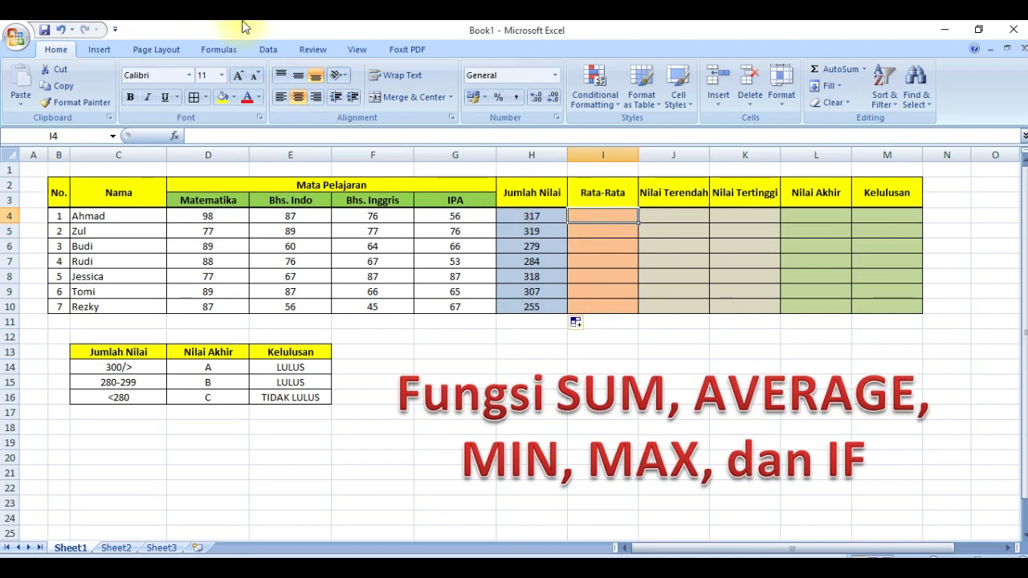
{"action": "type", "text": "=avge"}
{"action": "key", "text": "BackSpace"}
{"action": "key", "text": "BackSpace"}
{"action": "key", "text": "Down"}
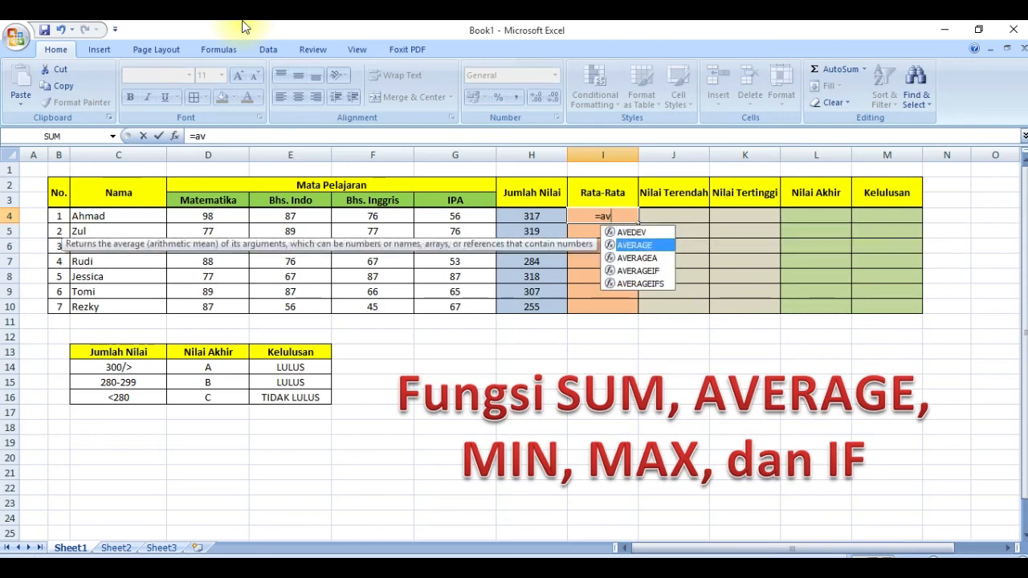
{"action": "key", "text": "Tab"}
{"action": "left_click_drag", "start_coordinate": [210, 216], "coordinate": [439, 217]}
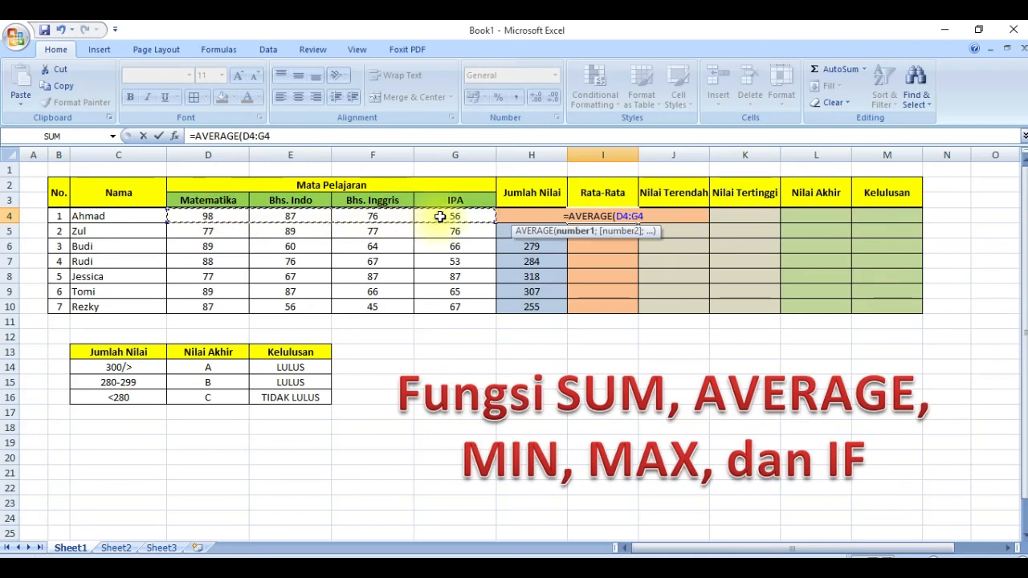
{"action": "key", "text": "Return"}
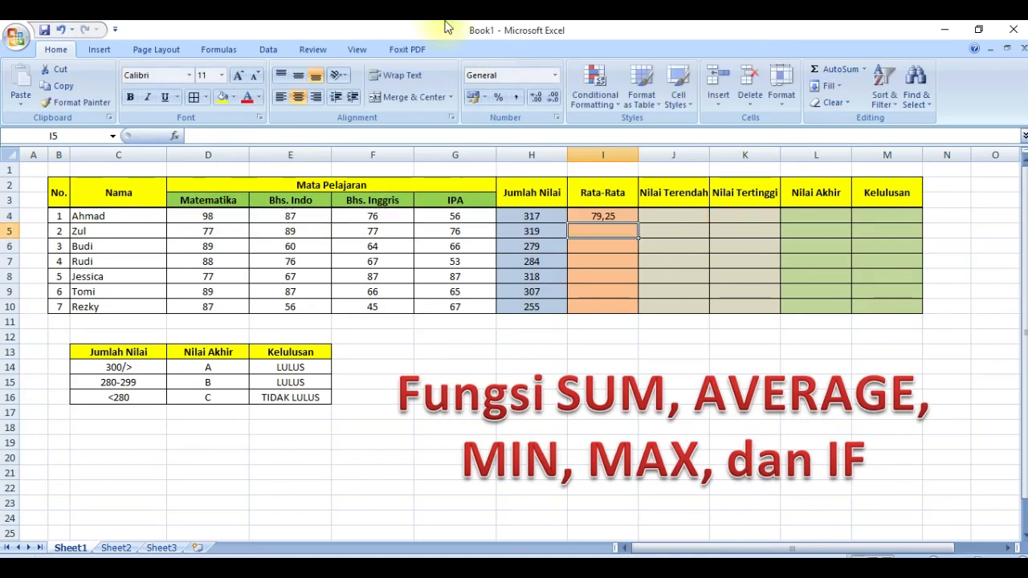
{"action": "left_click", "coordinate": [637, 213]}
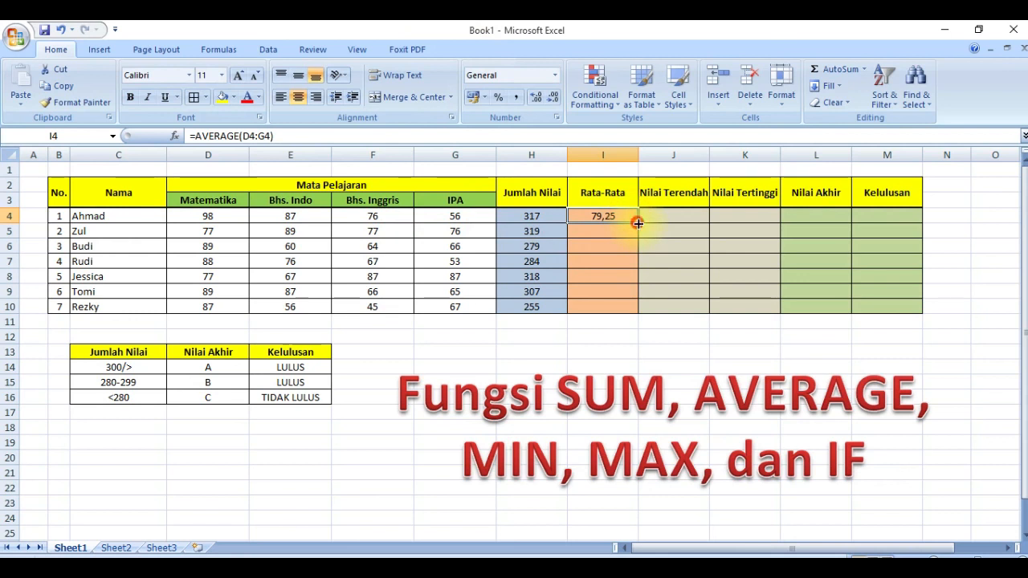
{"action": "double_click", "coordinate": [638, 223]}
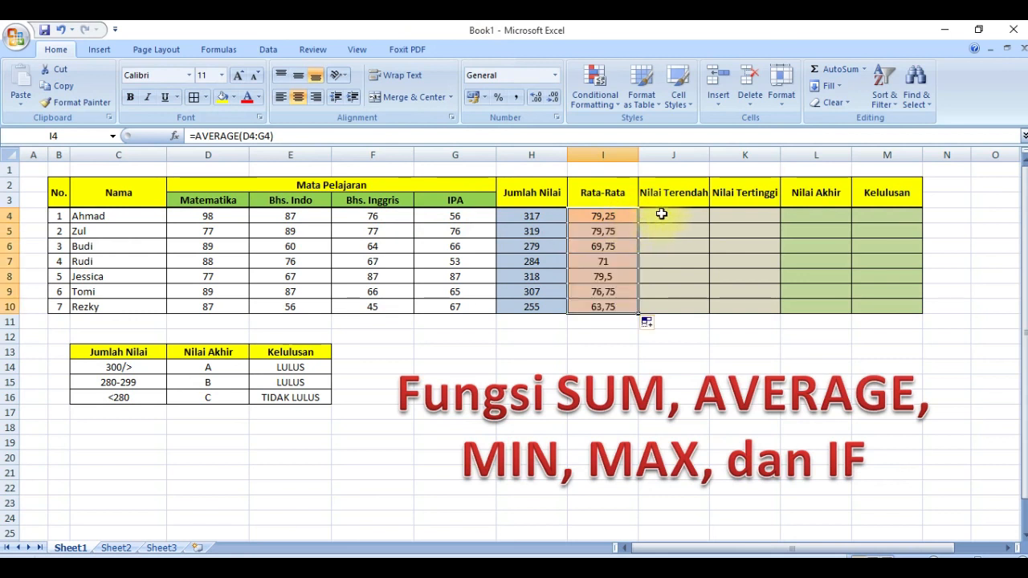
Step: Find the Nilai Terendah in J4 with =MIN(D4:G4) and copy the formula down to J10
{"action": "left_click", "coordinate": [661, 214]}
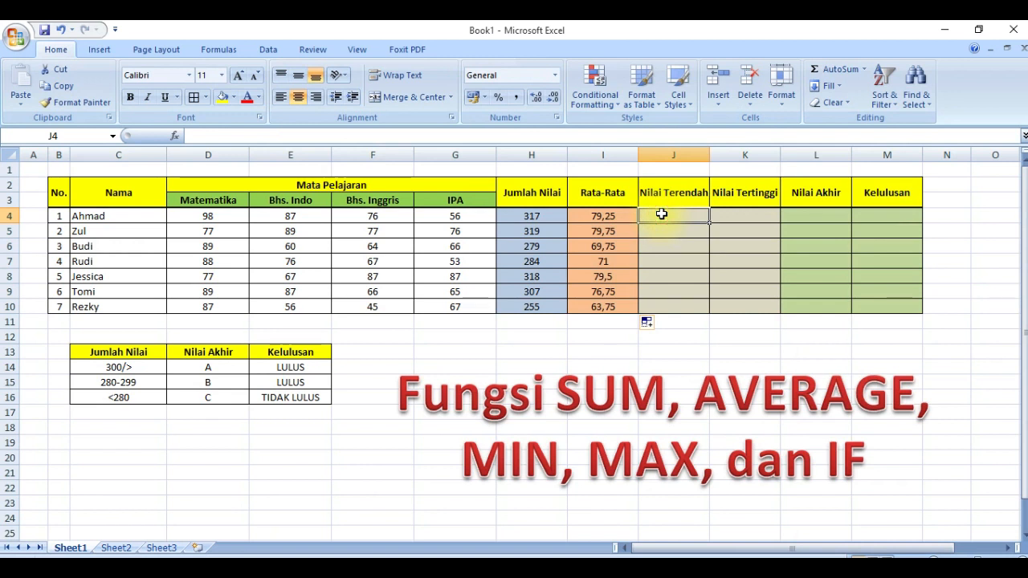
{"action": "double_click", "coordinate": [682, 214]}
{"action": "type", "text": "min"}
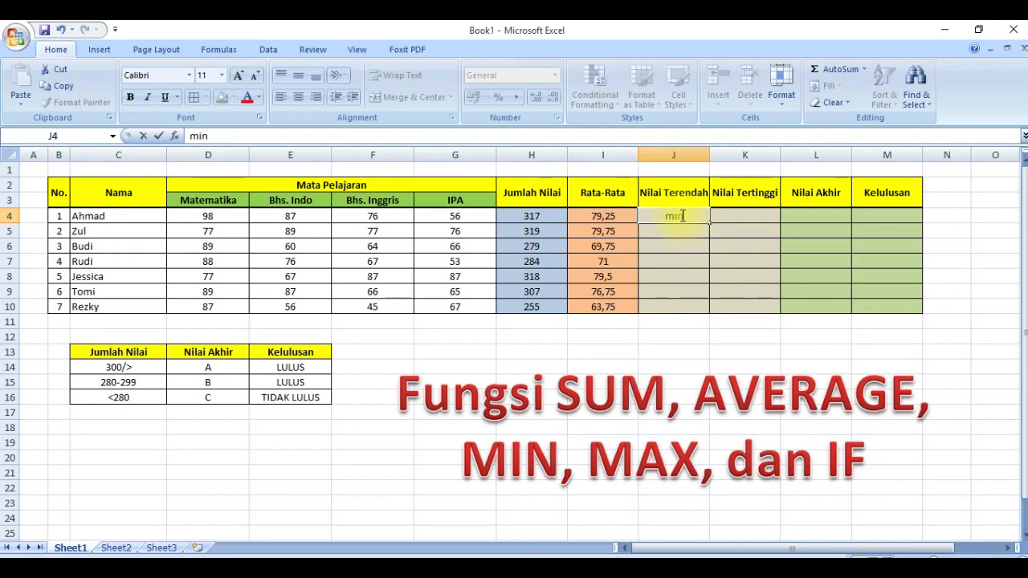
{"action": "key", "text": "BackSpace"}
{"action": "type", "text": "=min"}
{"action": "key", "text": "Tab"}
{"action": "left_click", "coordinate": [229, 217]}
{"action": "left_click_drag", "start_coordinate": [237, 217], "coordinate": [468, 215]}
{"action": "key", "text": "Return"}
{"action": "key", "text": "Up"}
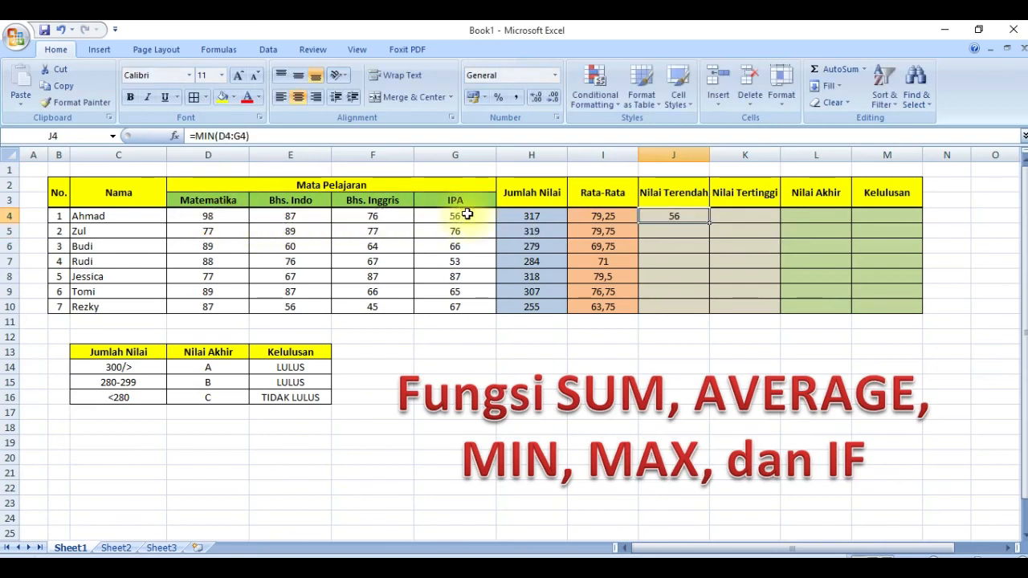
{"action": "left_click_drag", "start_coordinate": [712, 220], "coordinate": [714, 313]}
Step: Find the Nilai Tertinggi in K4 with =MAX(D4:G4) and copy the formula down to K10
{"action": "left_click", "coordinate": [729, 213]}
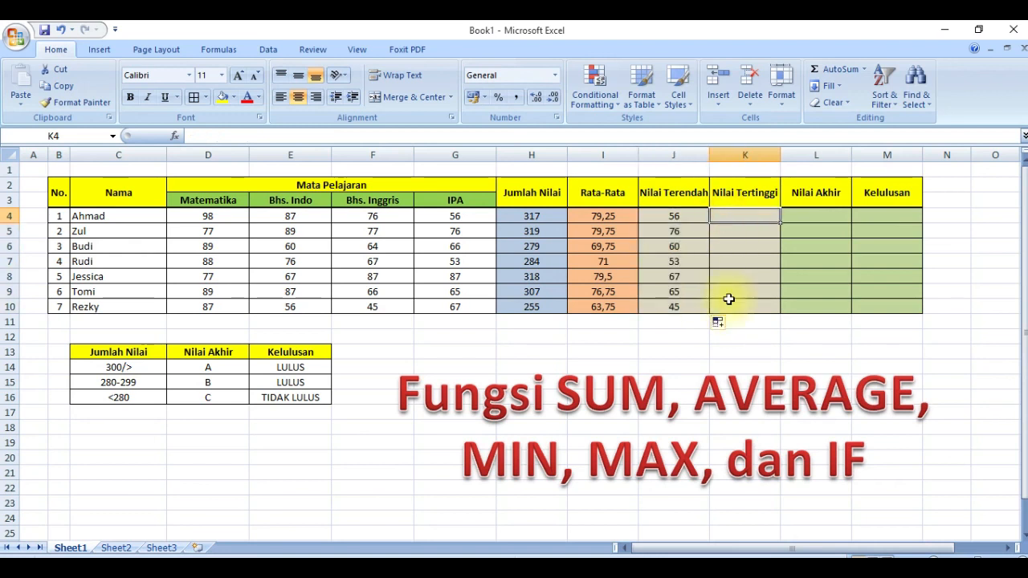
{"action": "type", "text": "=max"}
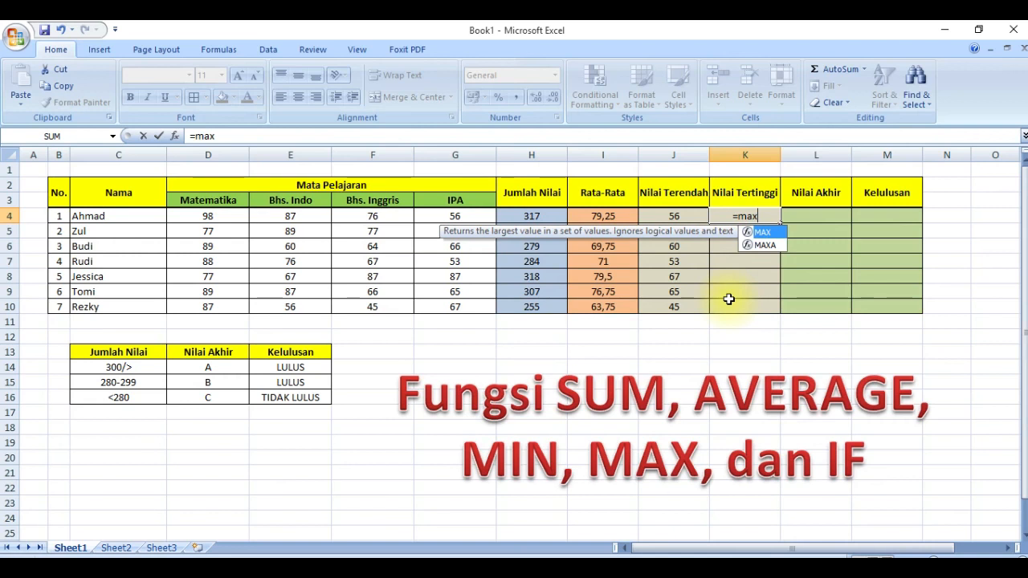
{"action": "key", "text": "Tab"}
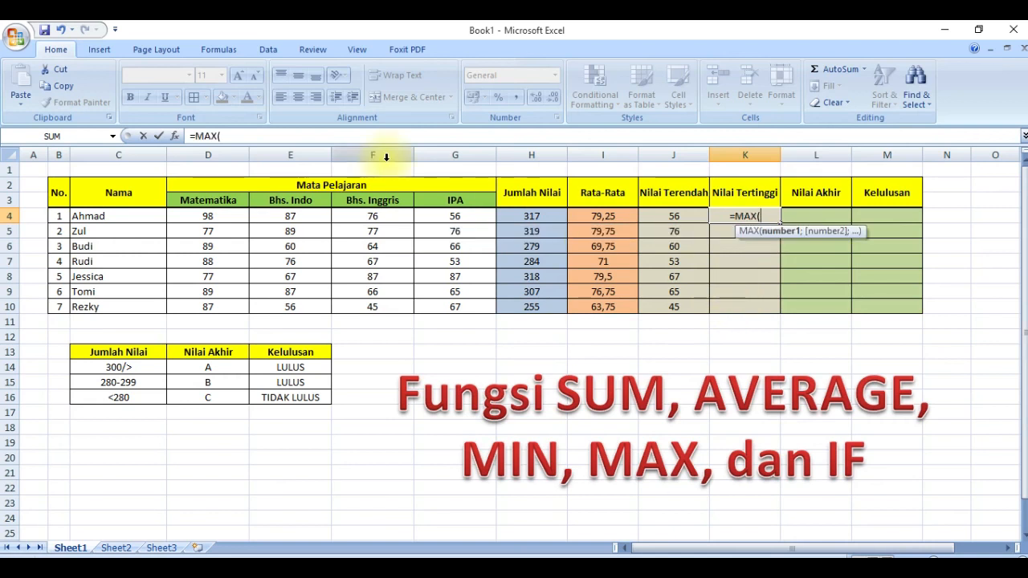
{"action": "left_click_drag", "start_coordinate": [233, 213], "coordinate": [418, 213]}
{"action": "key", "text": "Return"}
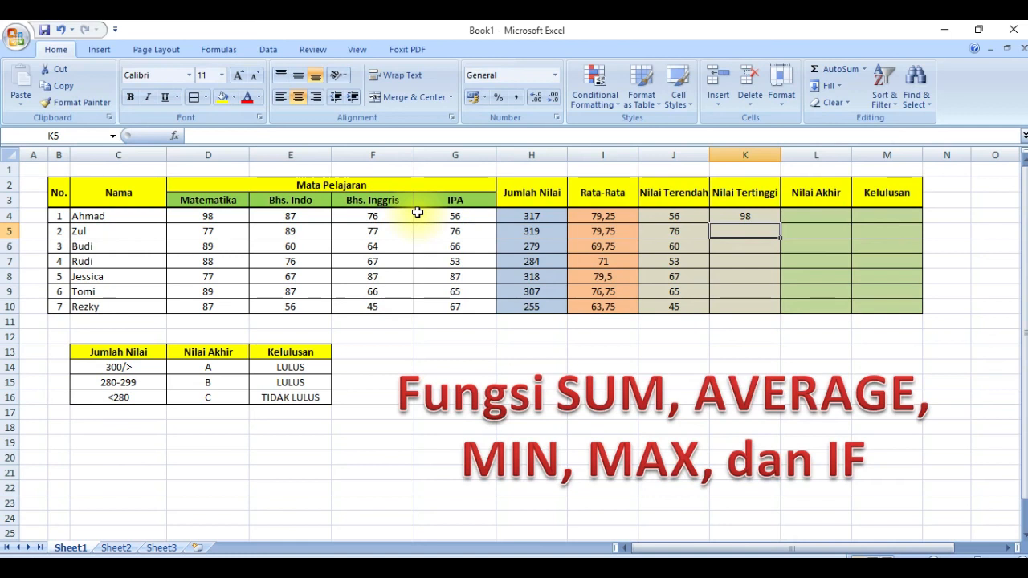
{"action": "left_click", "coordinate": [754, 216]}
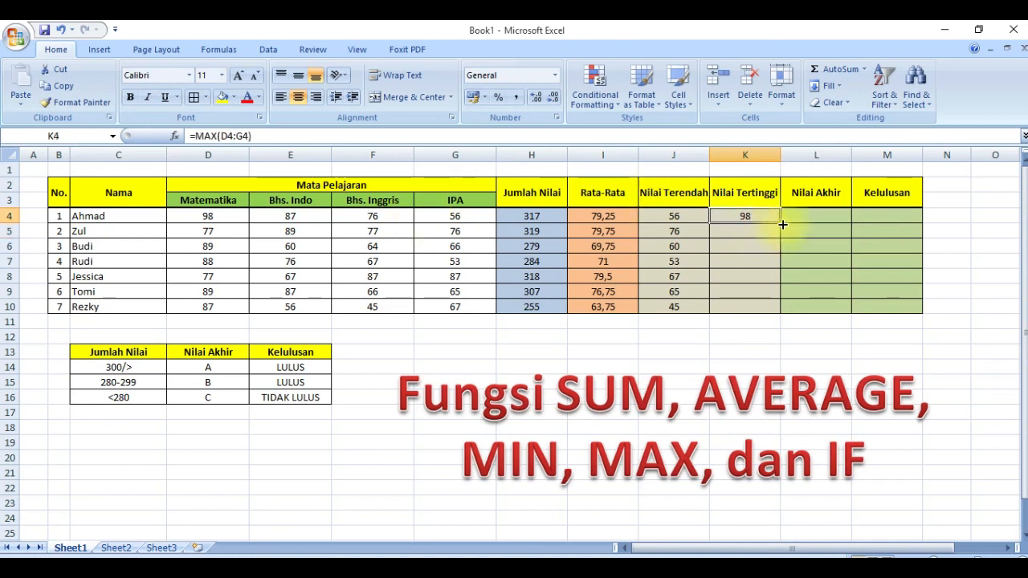
{"action": "double_click", "coordinate": [779, 224]}
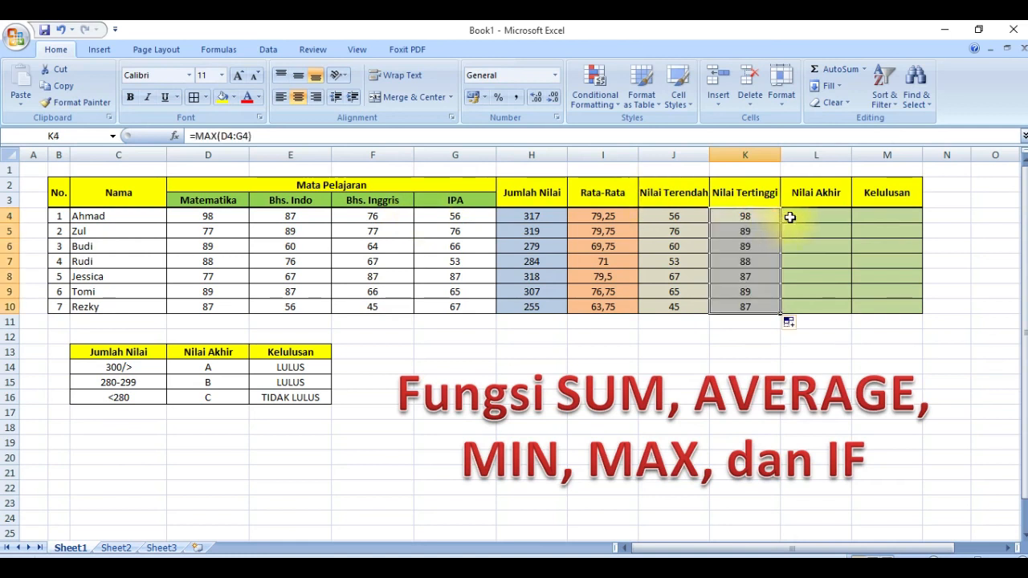
Step: Begin the Nilai Akhir formula in L4 with =IF(H4>=300;"A"; to grade totals of at least 300 as A
{"action": "left_click", "coordinate": [795, 216]}
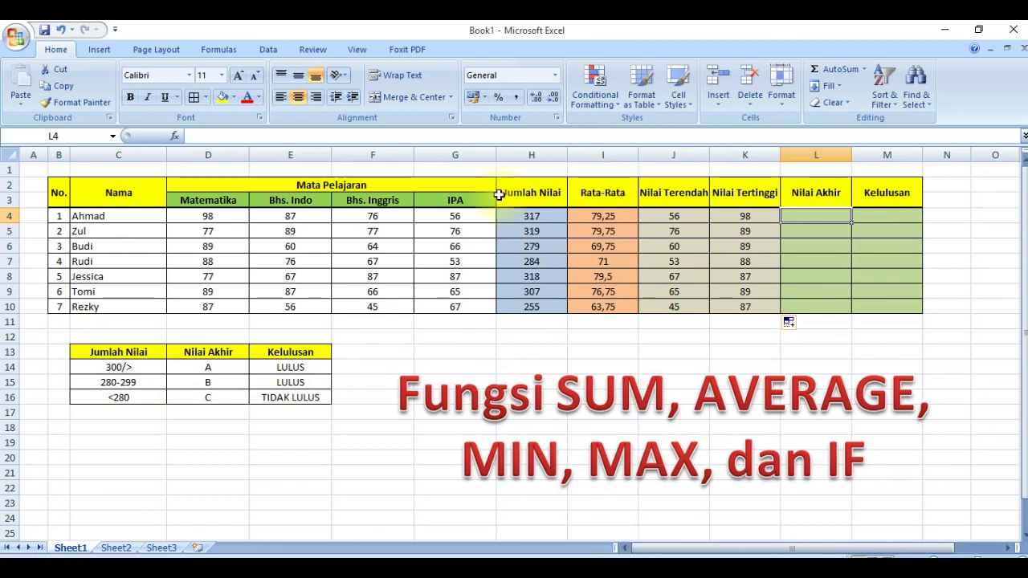
{"action": "type", "text": "="}
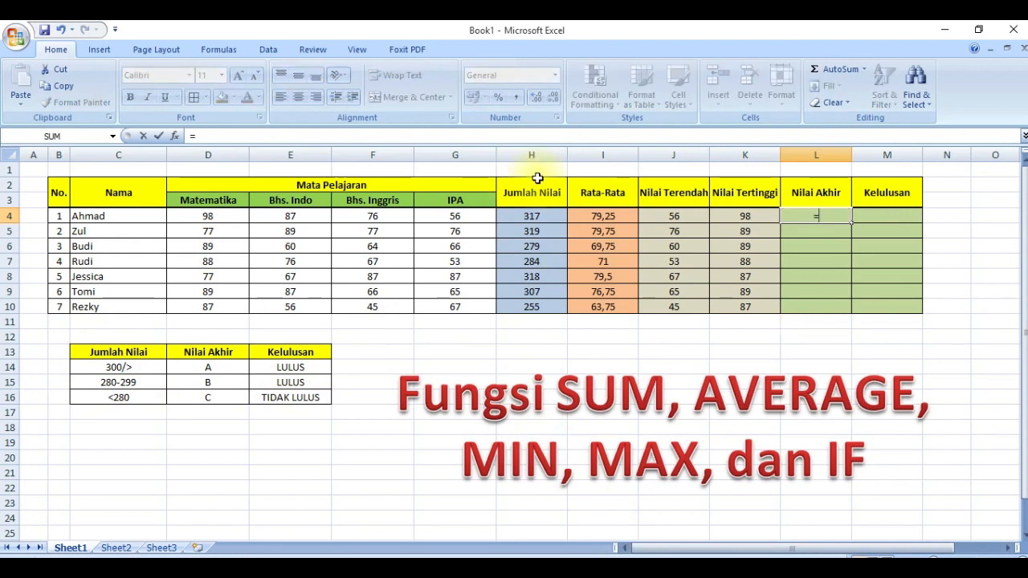
{"action": "type", "text": "if"}
{"action": "key", "text": "Tab"}
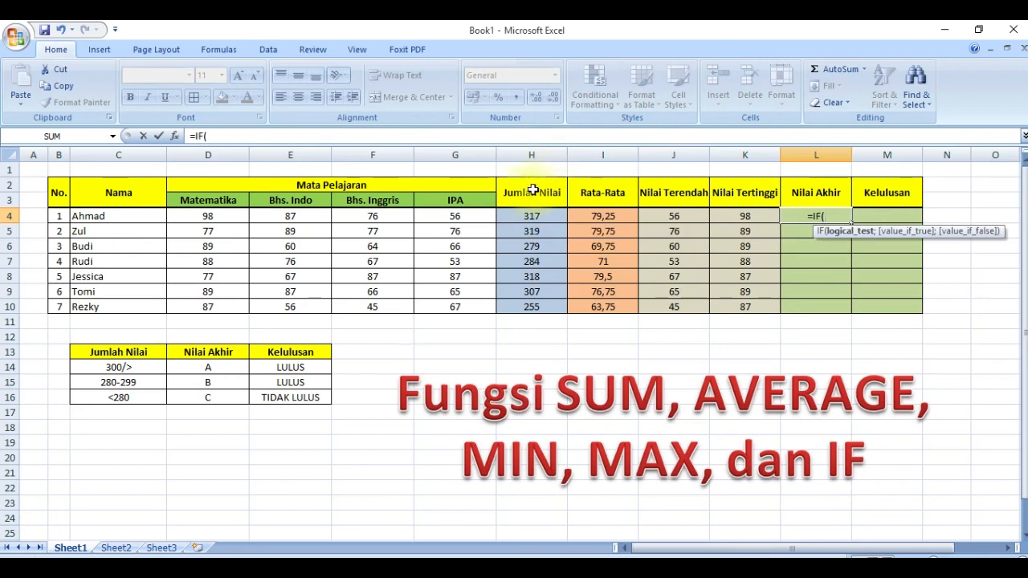
{"action": "left_click", "coordinate": [534, 214]}
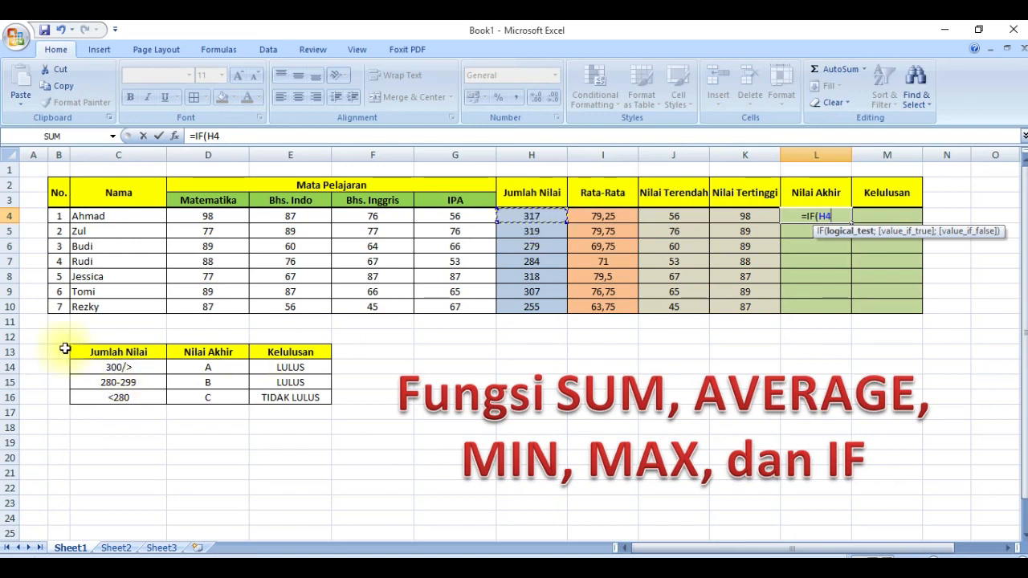
{"action": "type", "text": ">=300;"}
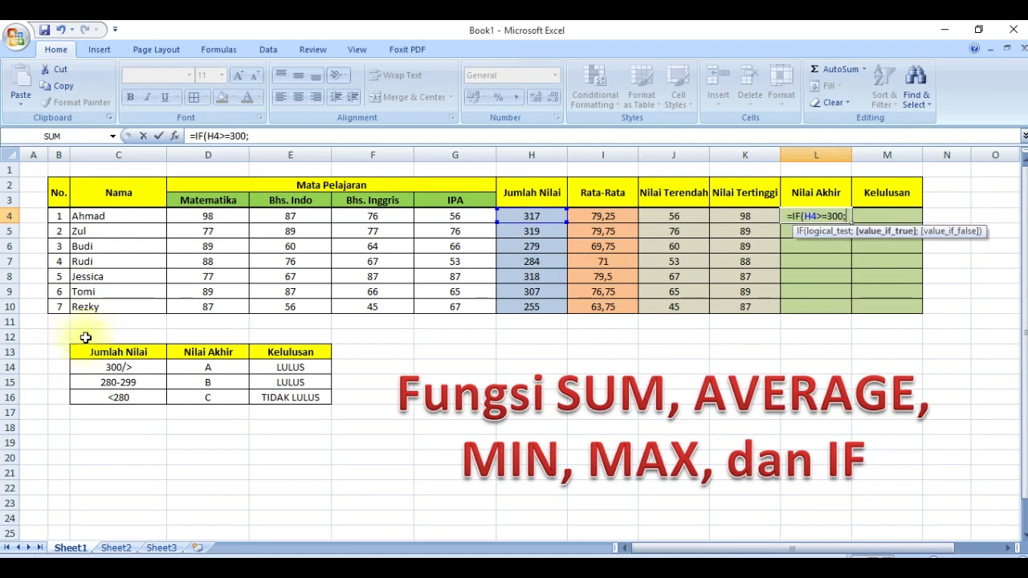
{"action": "type", "text": "\""}
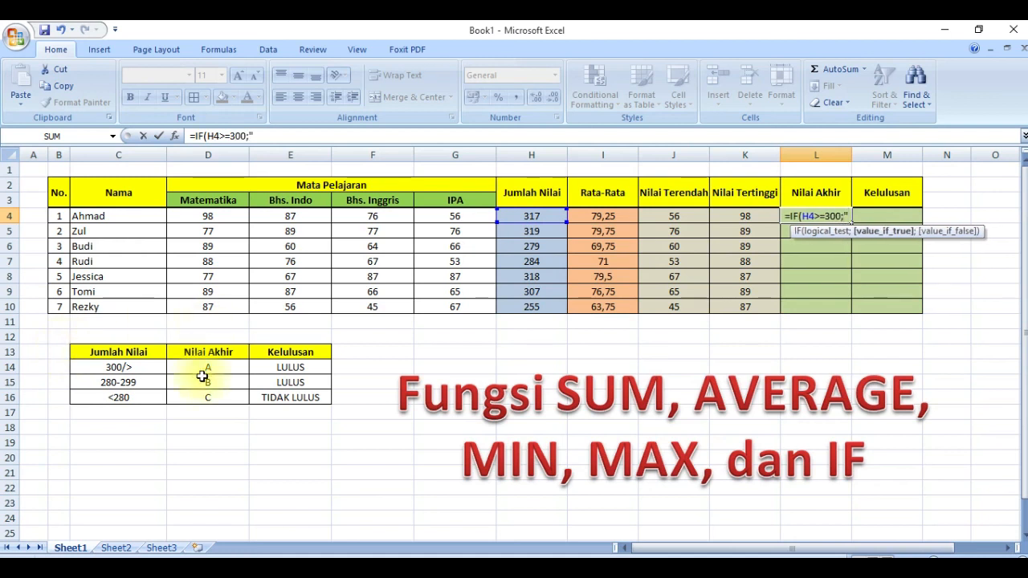
{"action": "type", "text": "A\""}
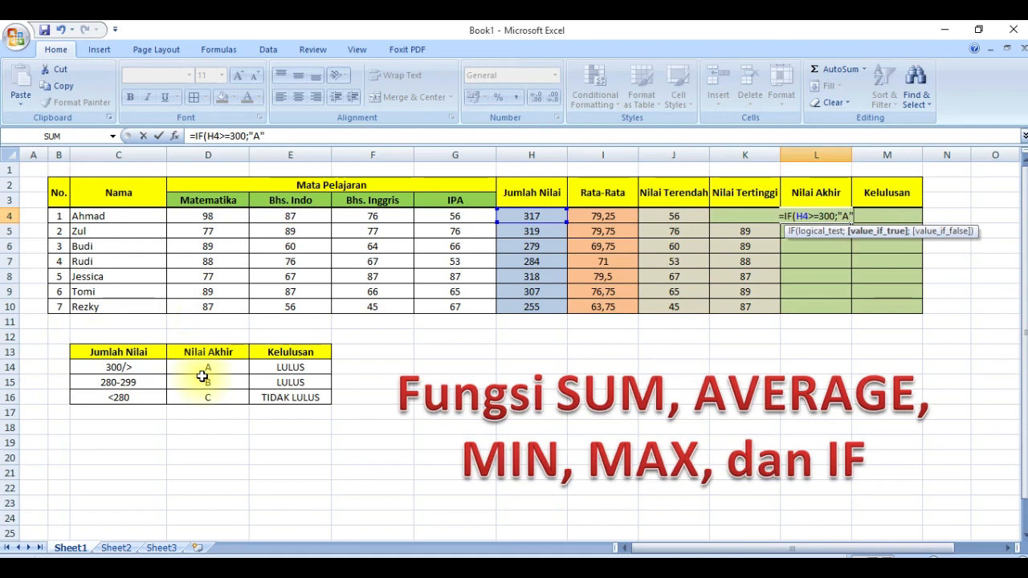
{"action": "type", "text": ";"}
Step: Add a nested IF to the L4 formula with the condition AND(H4>=280;H4<=299)
{"action": "type", "text": "if"}
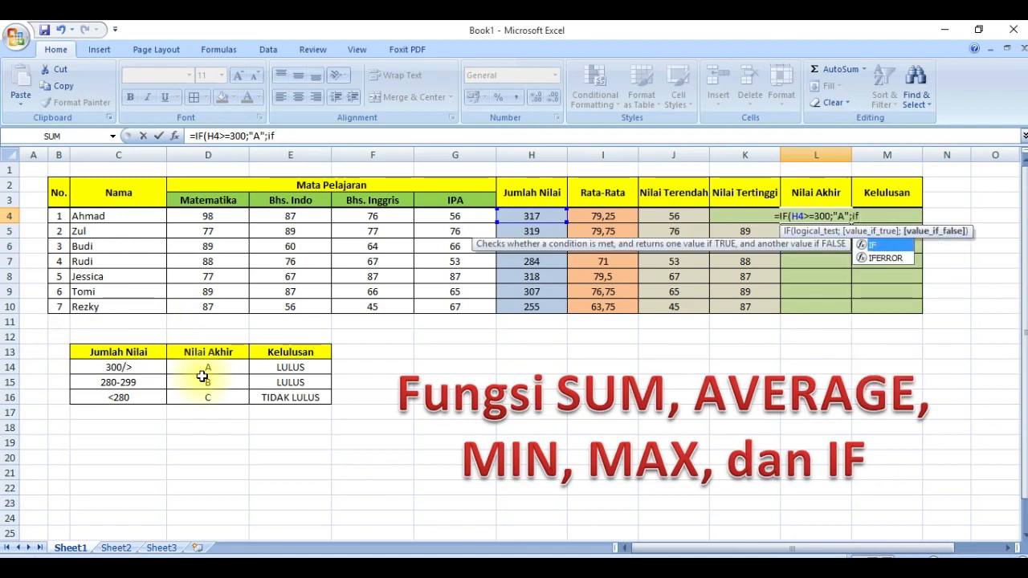
{"action": "key", "text": "Tab"}
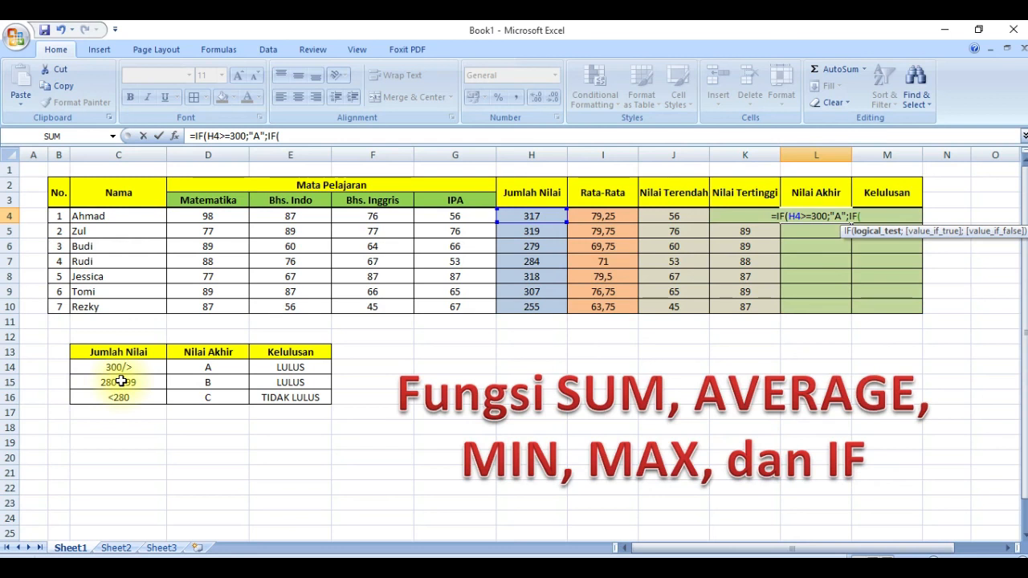
{"action": "type", "text": "na"}
{"action": "key", "text": "BackSpace"}
{"action": "key", "text": "BackSpace"}
{"action": "type", "text": "an"}
{"action": "key", "text": "Tab"}
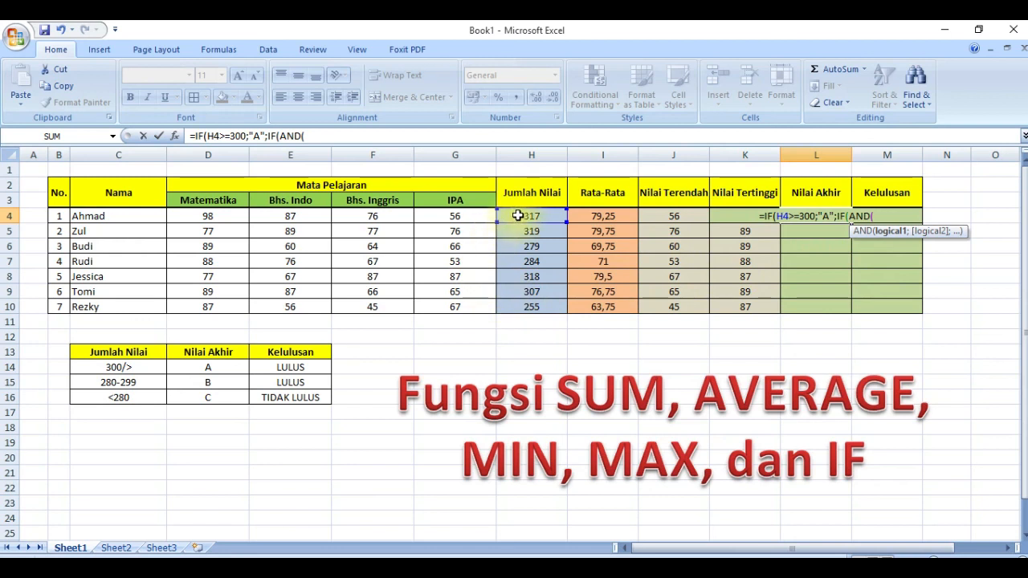
{"action": "left_click", "coordinate": [519, 215]}
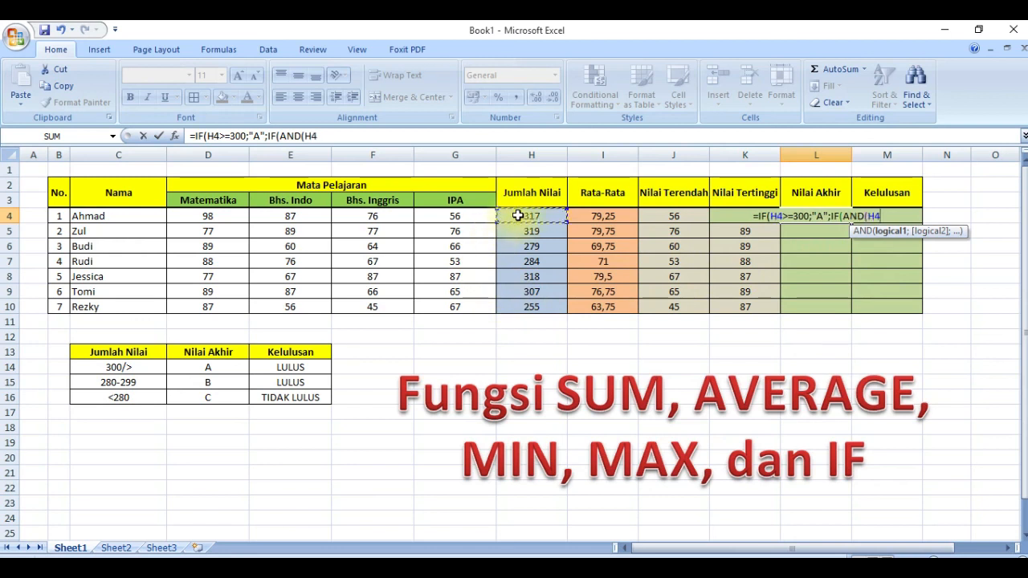
{"action": "type", "text": ">"}
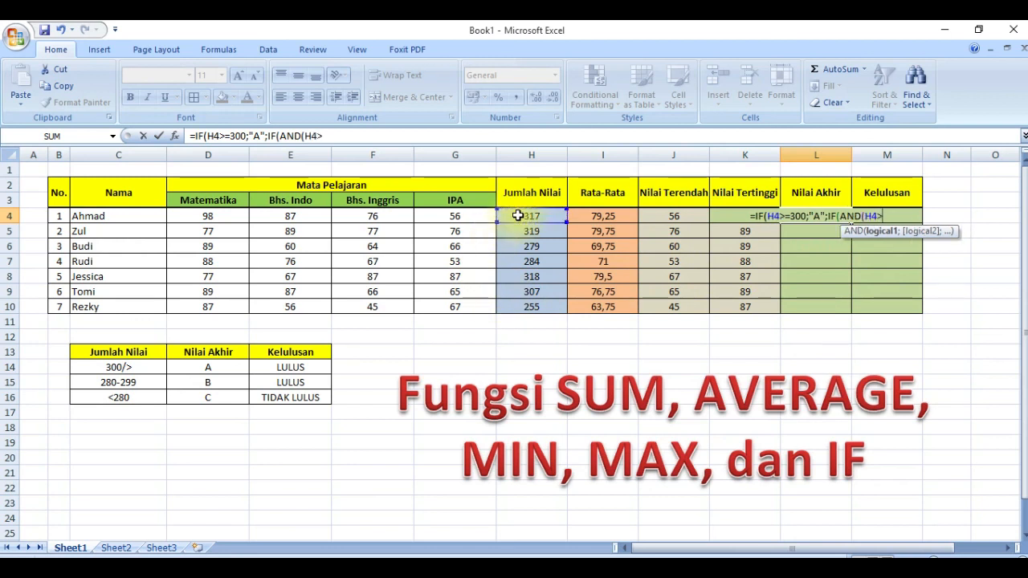
{"action": "type", "text": "=280"}
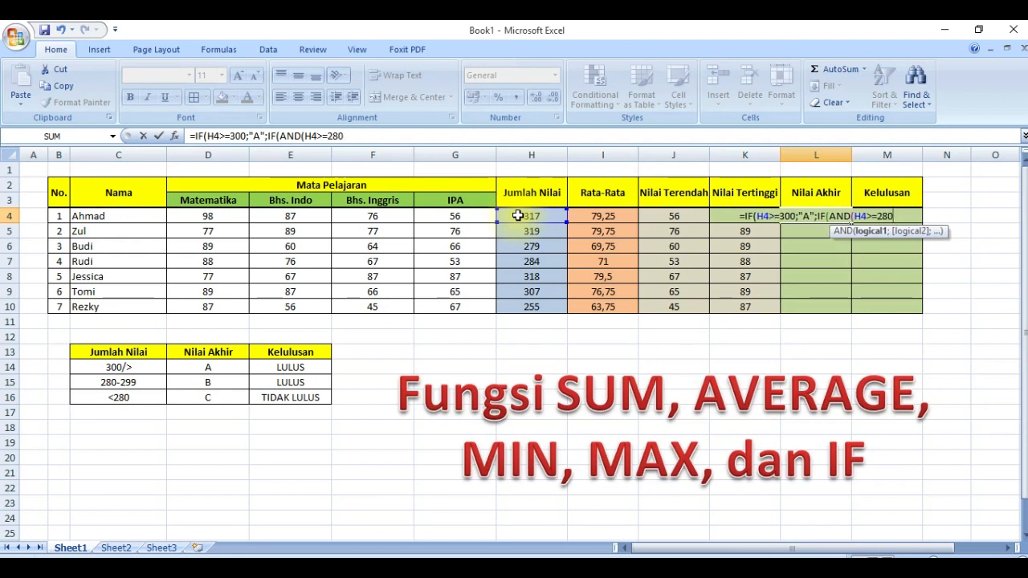
{"action": "type", "text": ";"}
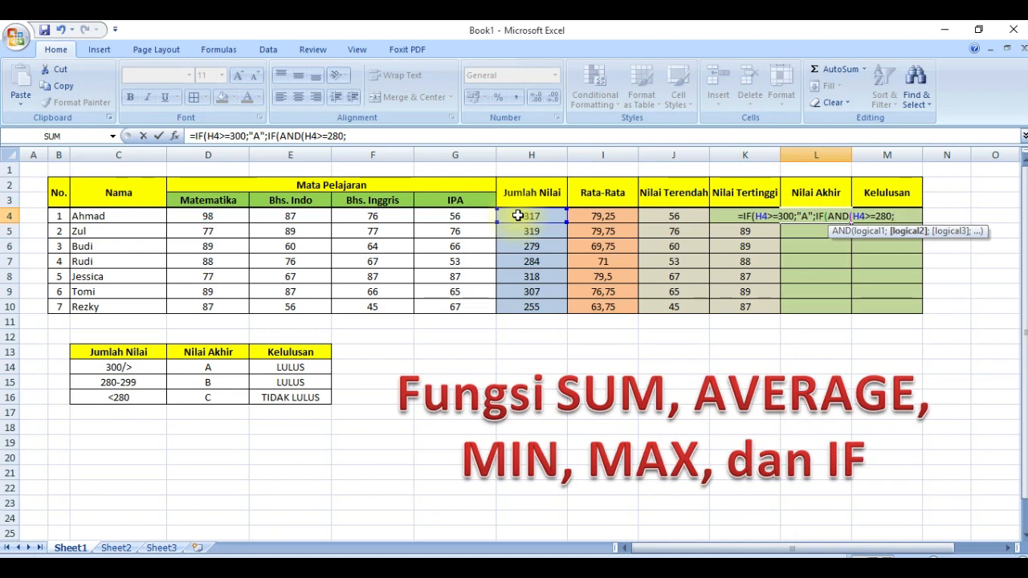
{"action": "left_click", "coordinate": [518, 215]}
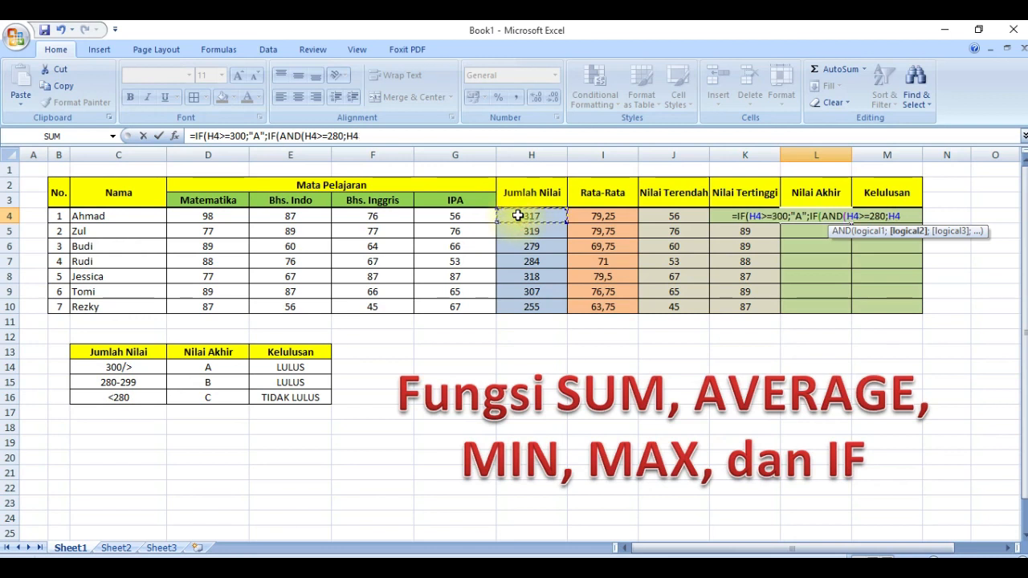
{"action": "type", "text": "<="}
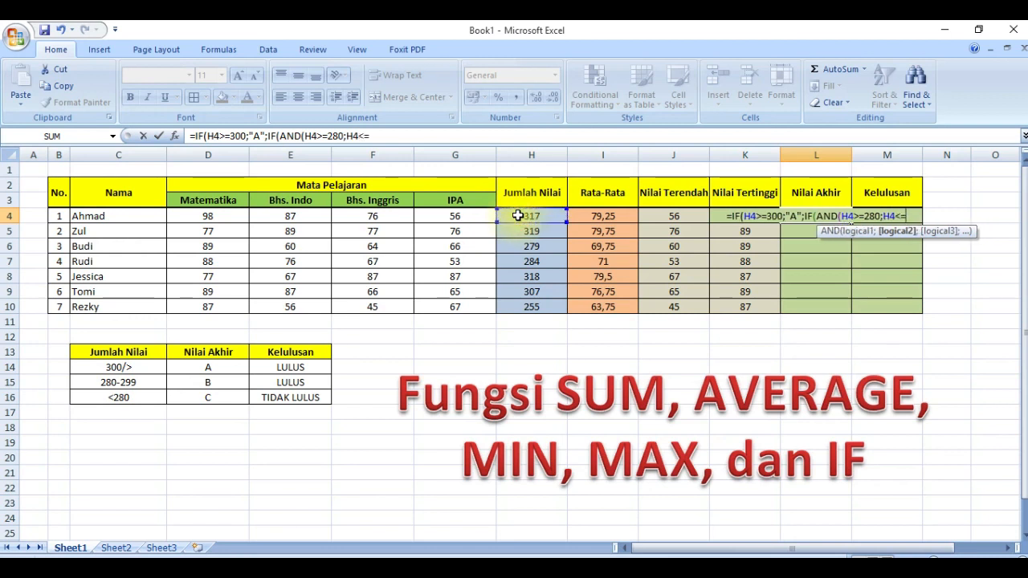
{"action": "type", "text": "299"}
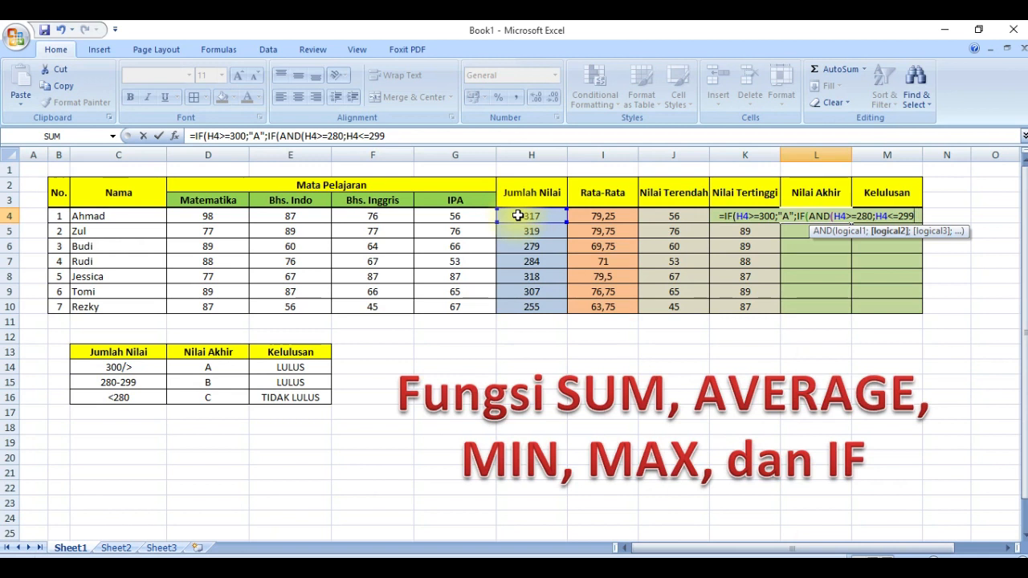
{"action": "type", "text": ")"}
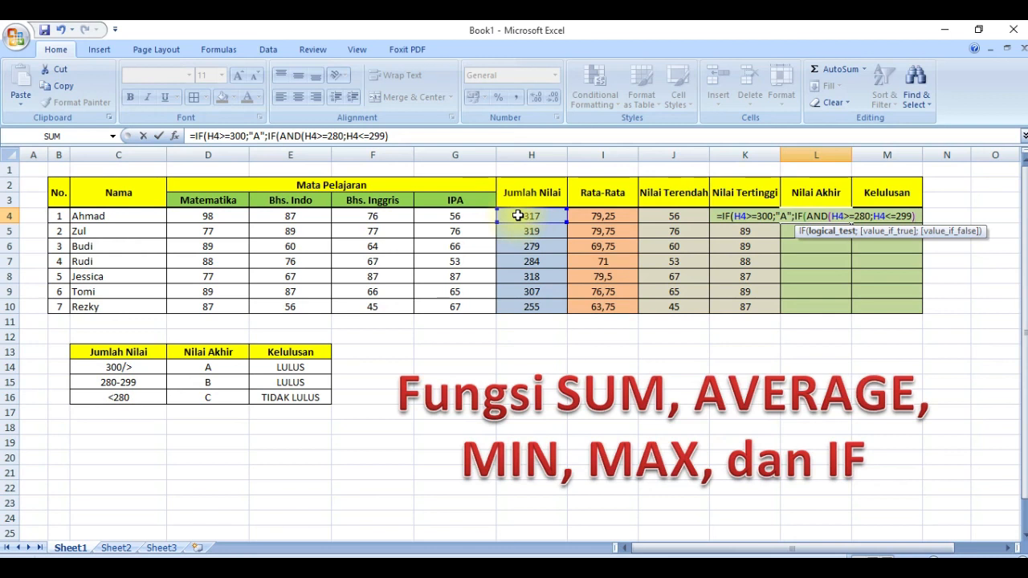
Step: Complete the nested IF in L4 with "B" as the true value and "C" as the false value, accepting the proposed closing-parenthesis correction
{"action": "type", "text": ";"}
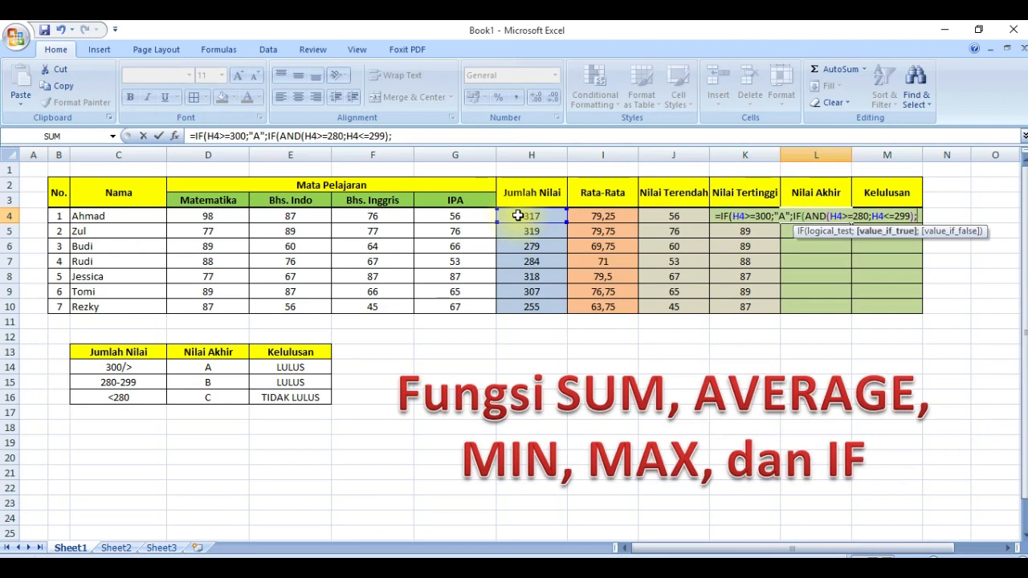
{"action": "type", "text": "\""}
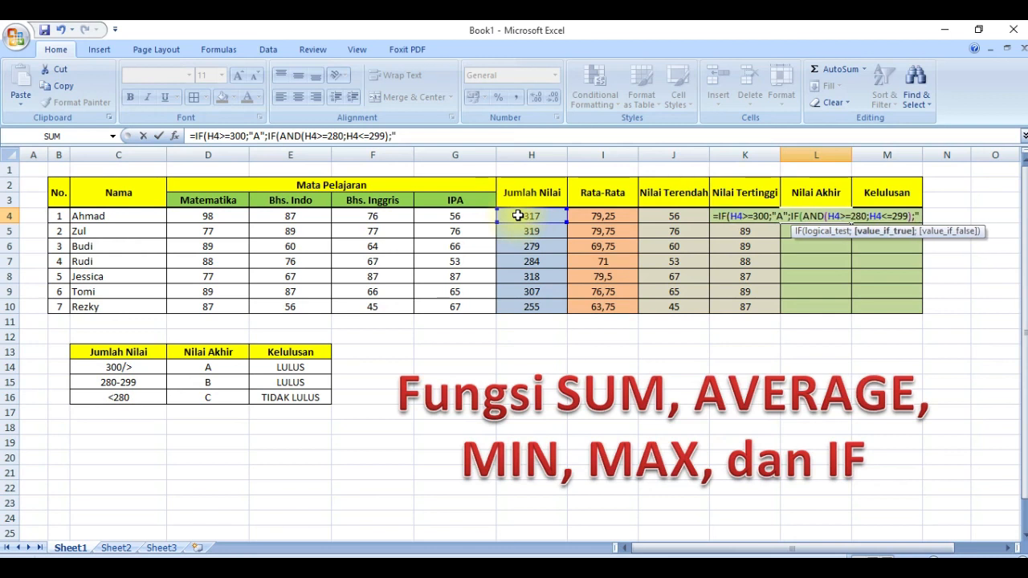
{"action": "type", "text": "B\""}
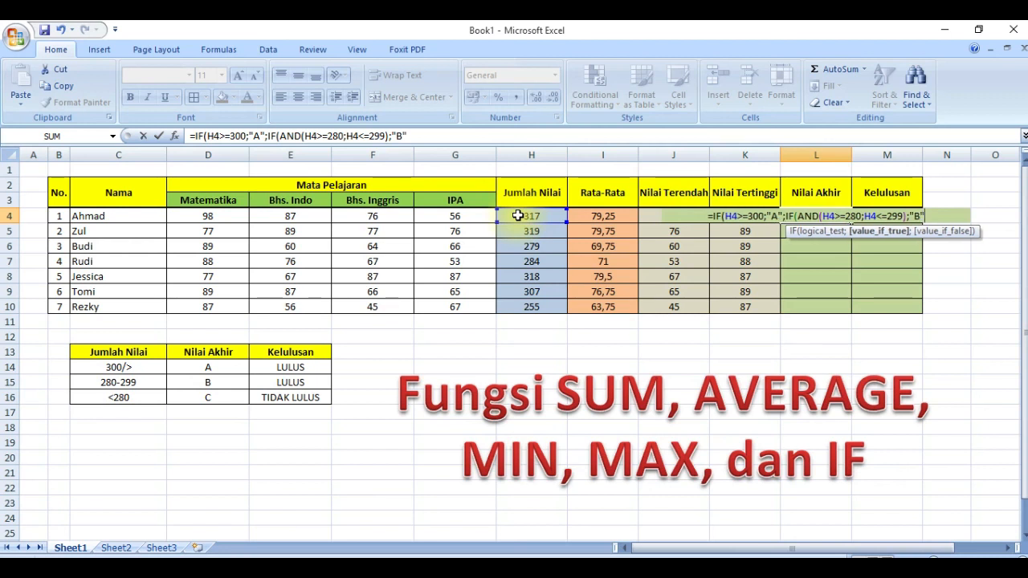
{"action": "type", "text": ";"}
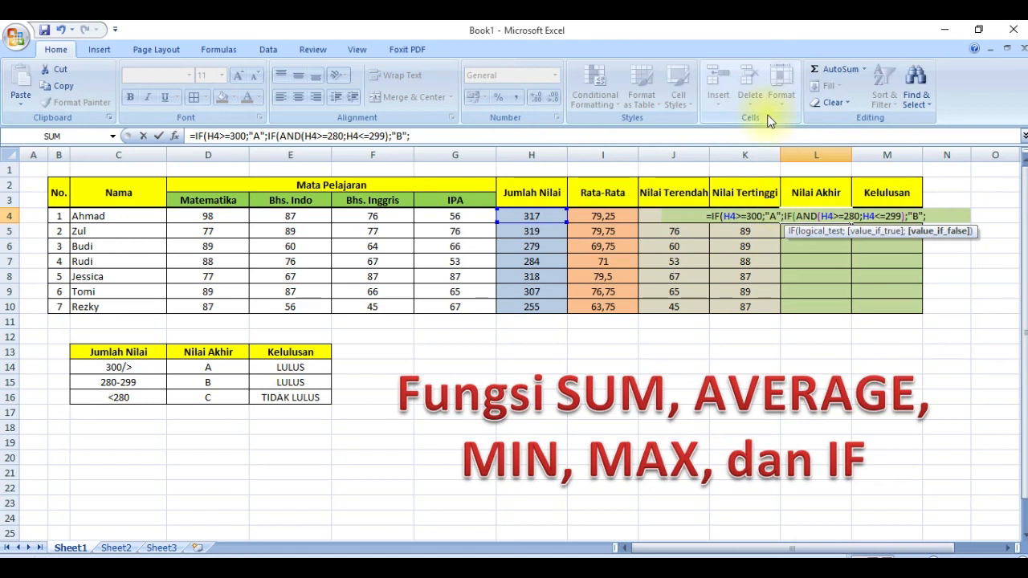
{"action": "type", "text": "\"C\""}
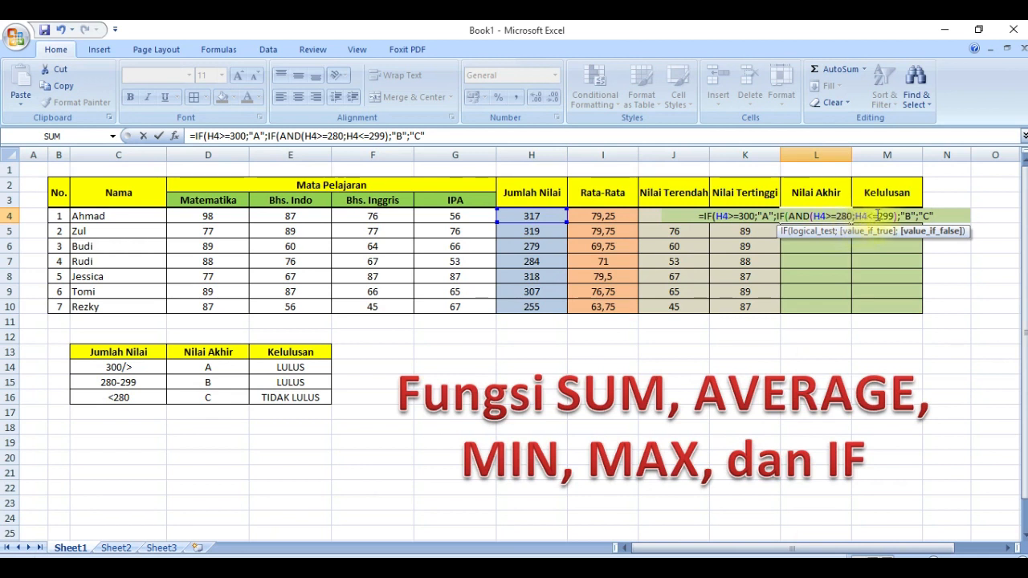
{"action": "left_click", "coordinate": [932, 216]}
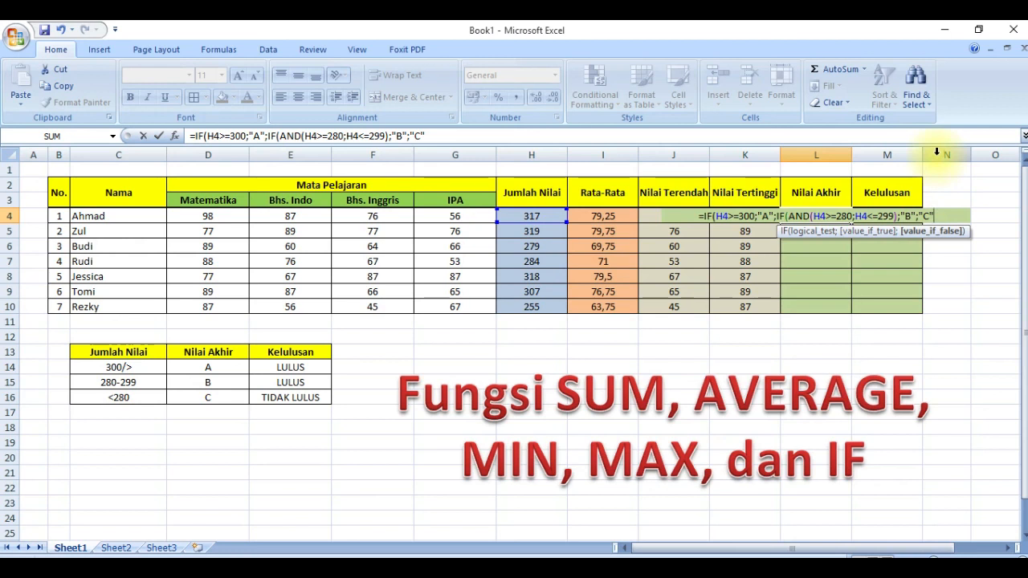
{"action": "type", "text": ")"}
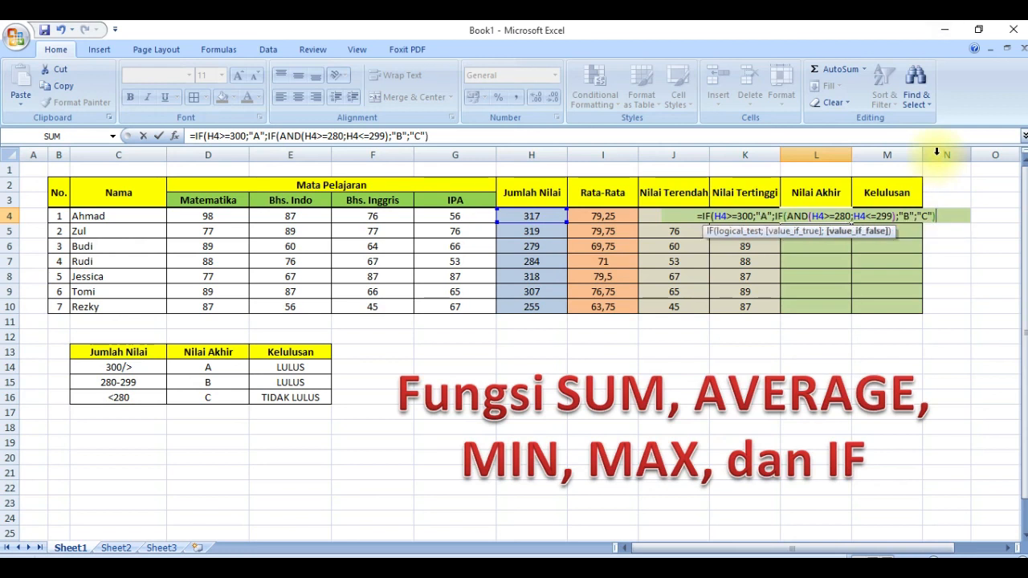
{"action": "key", "text": "Return"}
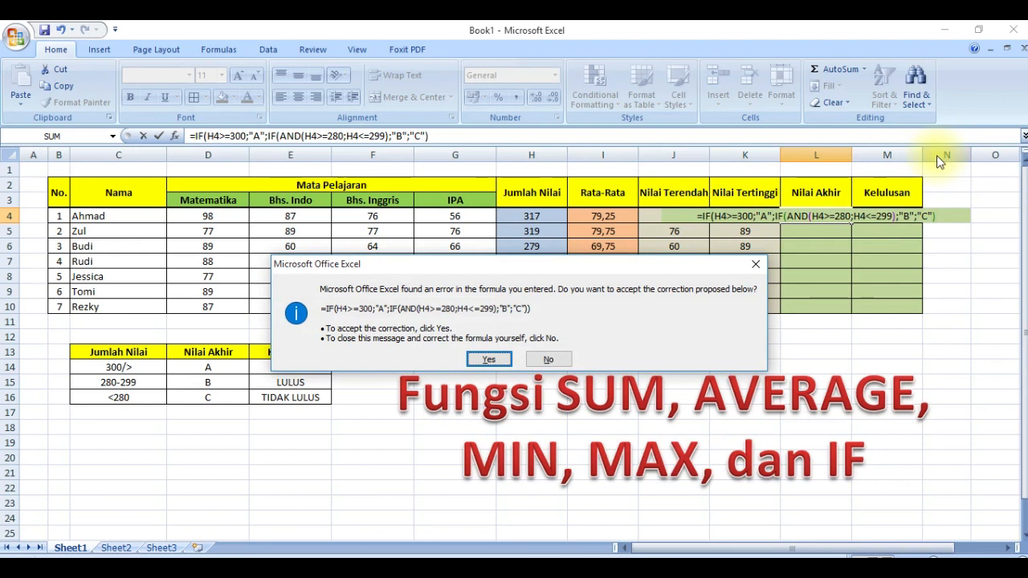
{"action": "left_click", "coordinate": [503, 362]}
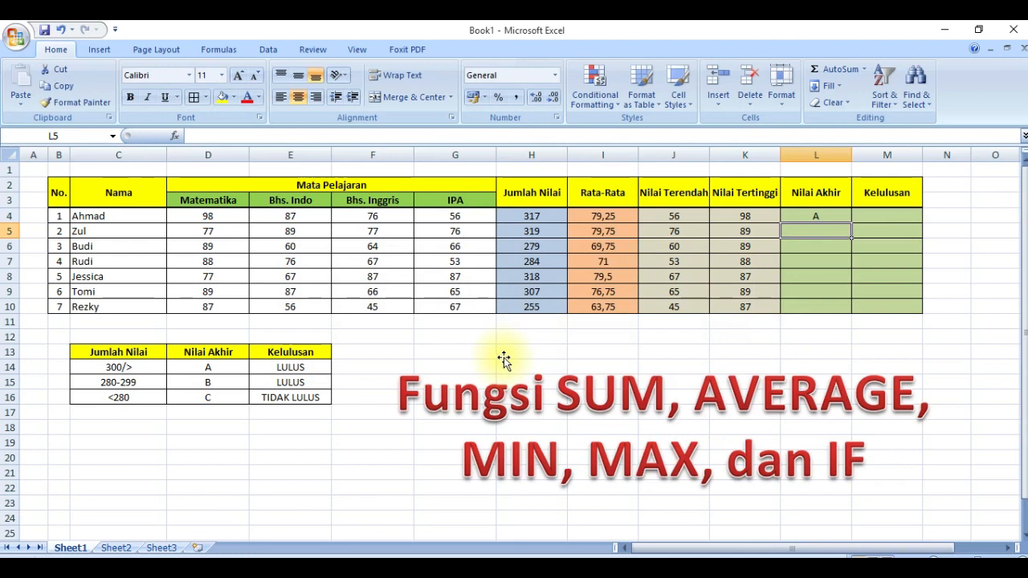
Step: Fill the Nilai Akhir formula from L4 down to L10
{"action": "left_click", "coordinate": [827, 213]}
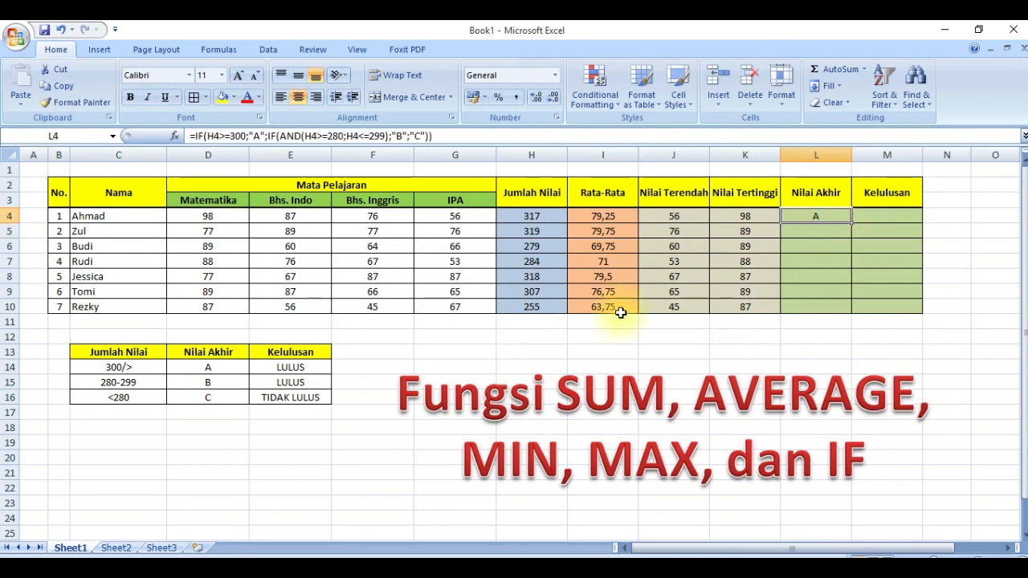
{"action": "left_click_drag", "start_coordinate": [852, 220], "coordinate": [847, 314]}
{"action": "left_click", "coordinate": [956, 247]}
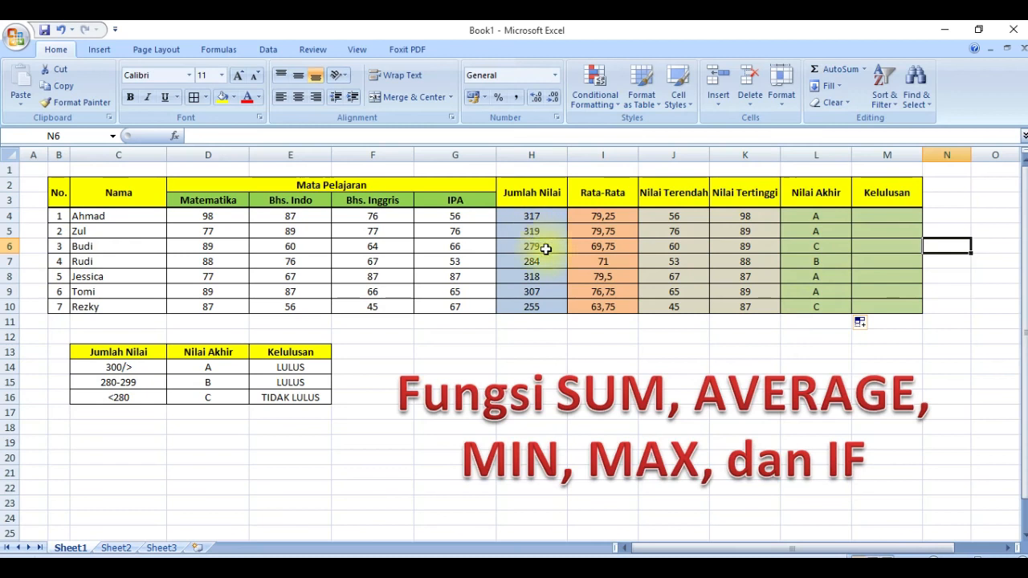
Step: Compare the Nilai Akhir grades in rows 4 to 6 with their Jumlah Nilai totals and the grading criteria table
{"action": "left_click", "coordinate": [826, 211]}
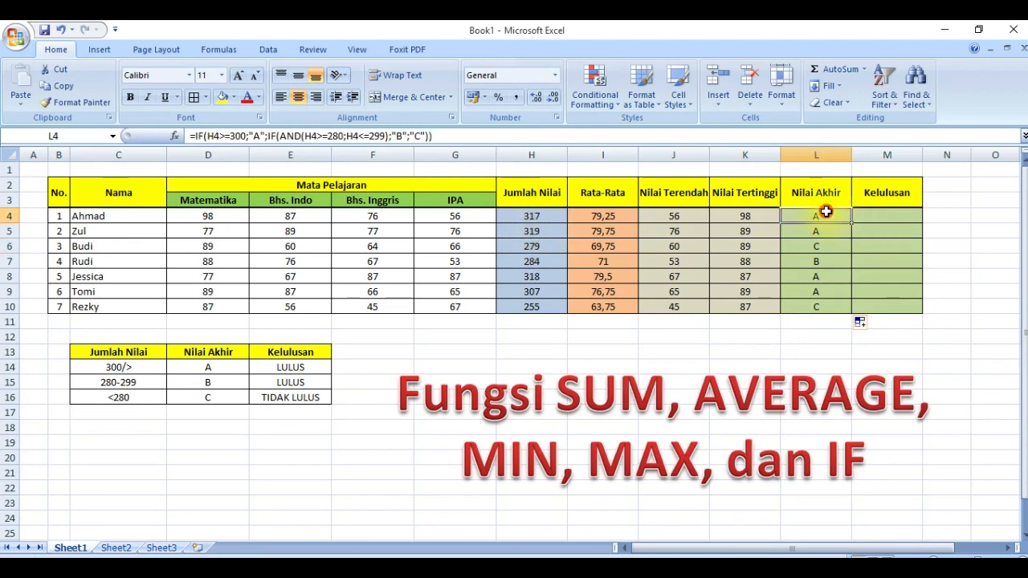
{"action": "left_click", "coordinate": [542, 217]}
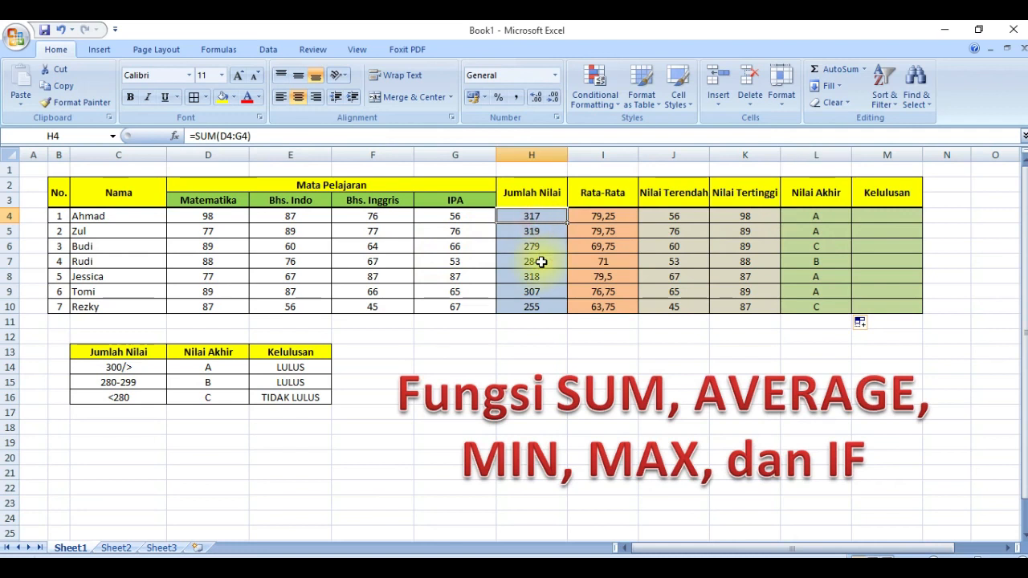
{"action": "left_click", "coordinate": [114, 368]}
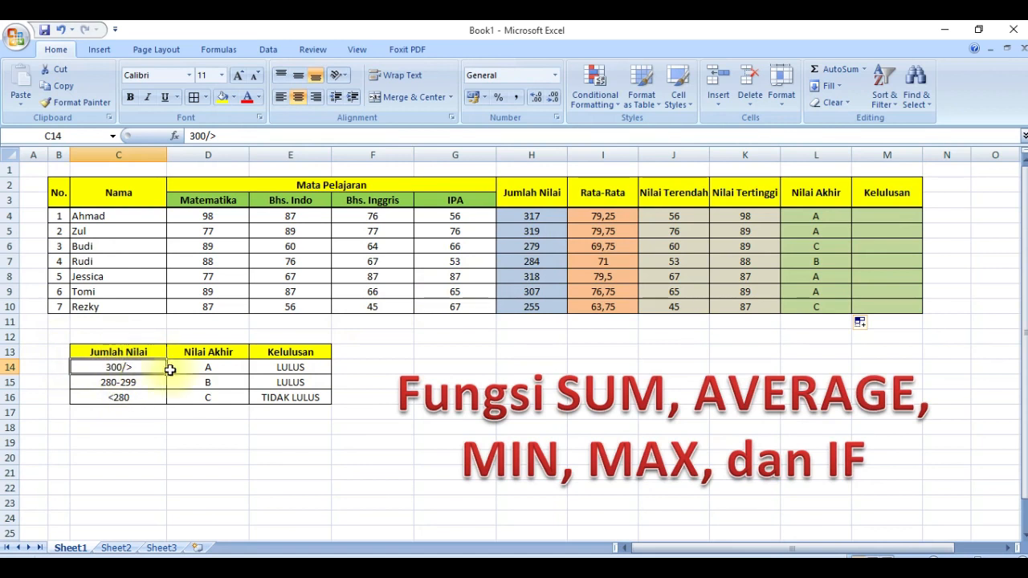
{"action": "left_click", "coordinate": [831, 214]}
{"action": "left_click", "coordinate": [536, 232]}
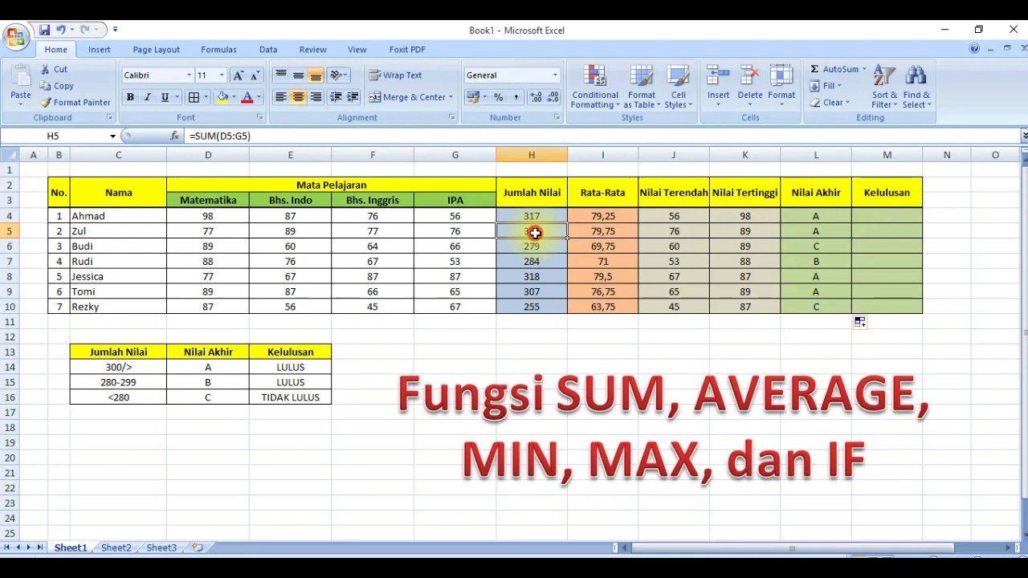
{"action": "left_click", "coordinate": [816, 247]}
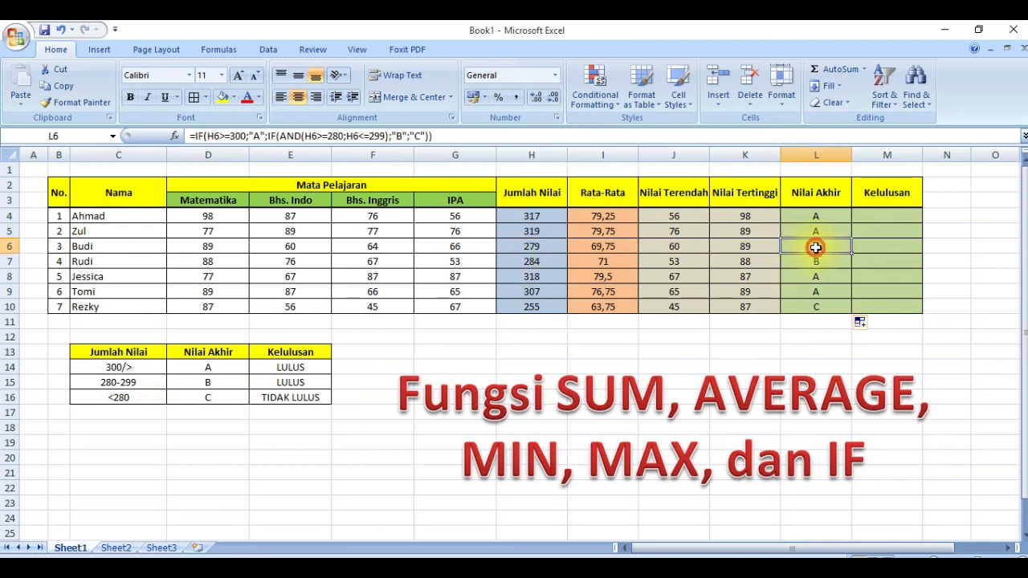
{"action": "left_click", "coordinate": [547, 248]}
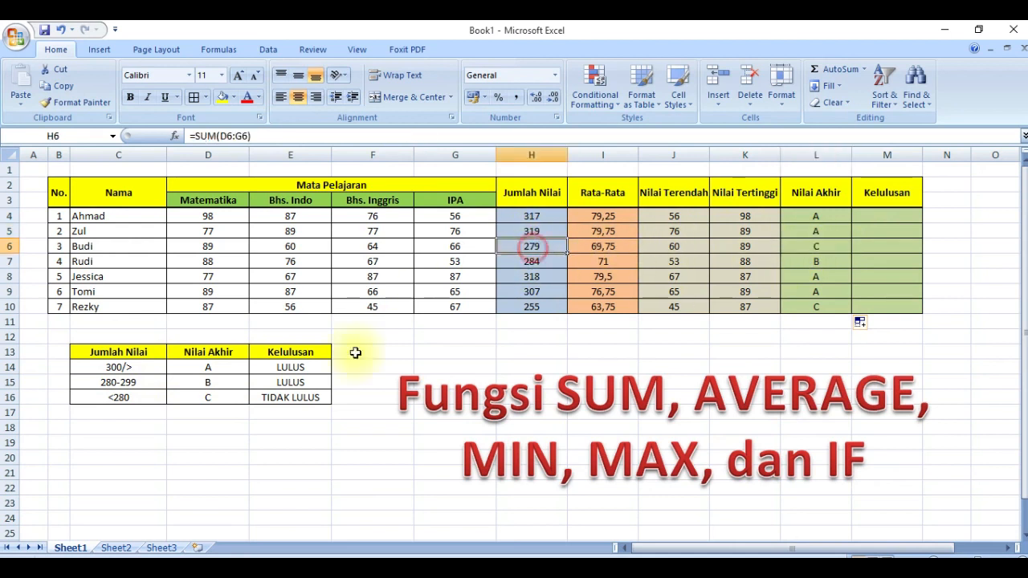
Step: Set the third student's IPA score in G6 to 67 to test the Nilai Akhir formula against the grading criteria
{"action": "left_click", "coordinate": [132, 399]}
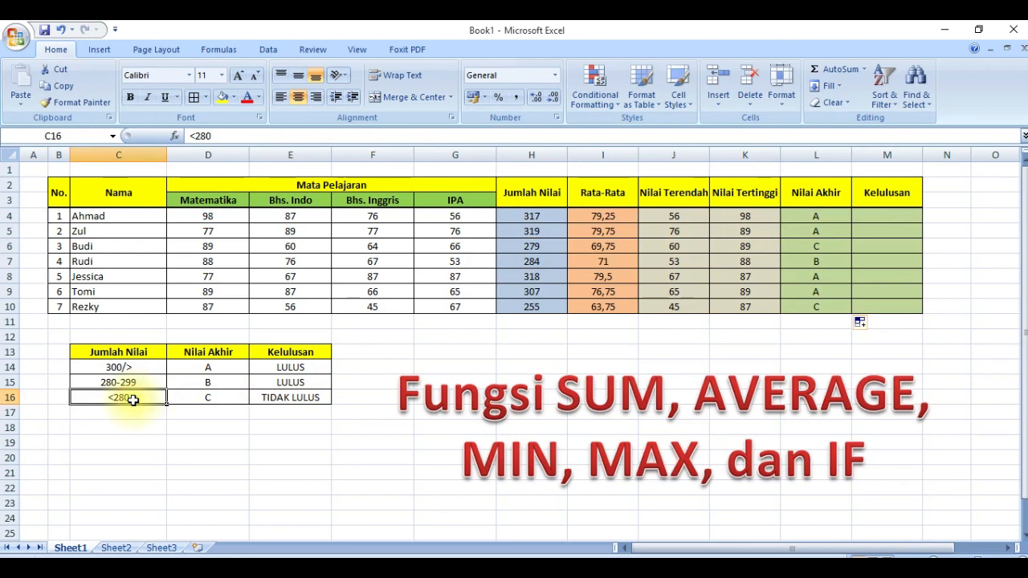
{"action": "left_click", "coordinate": [541, 246]}
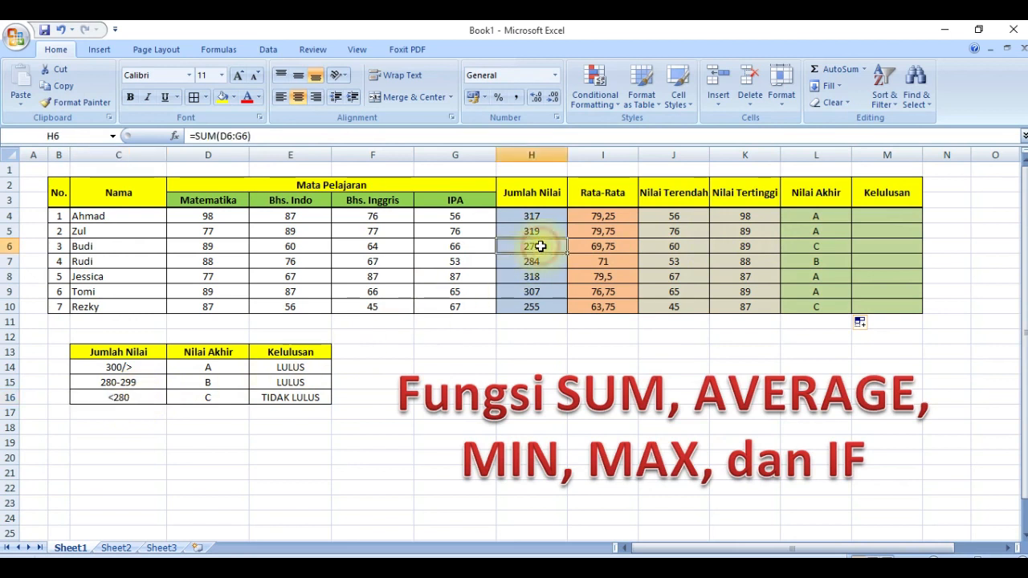
{"action": "left_click", "coordinate": [809, 242]}
{"action": "left_click", "coordinate": [516, 245]}
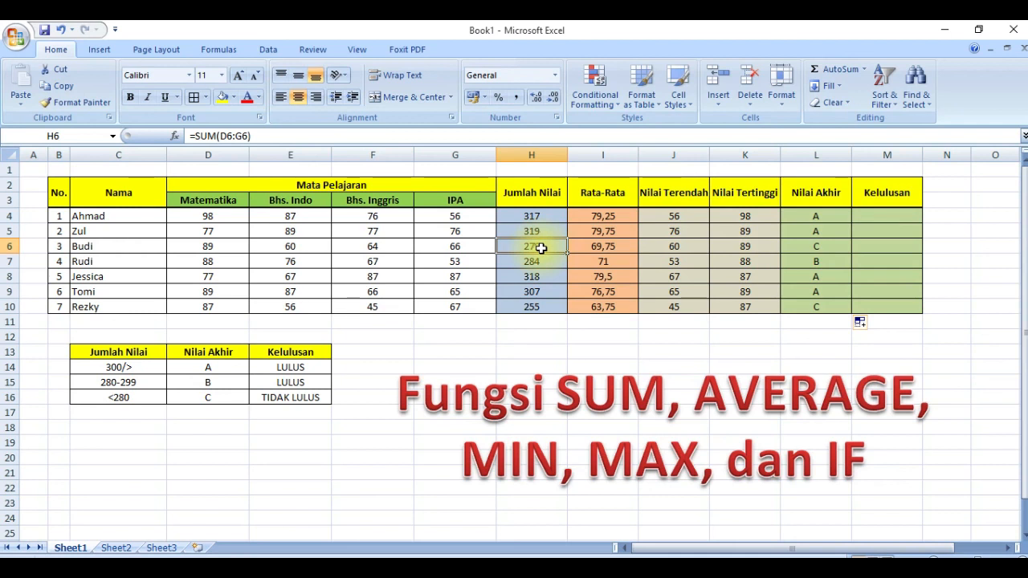
{"action": "left_click", "coordinate": [467, 245]}
{"action": "type", "text": "67"}
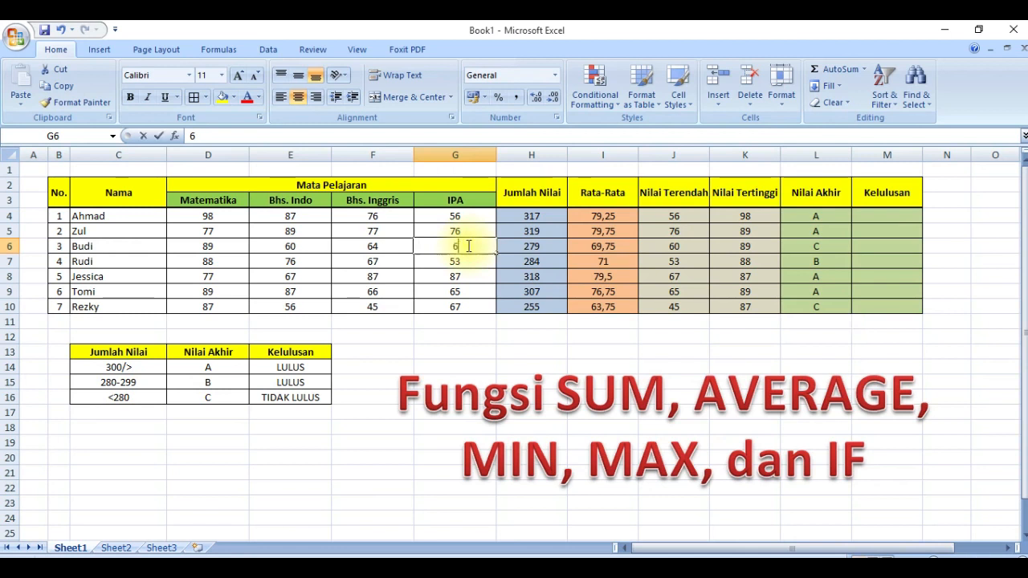
{"action": "key", "text": "Return"}
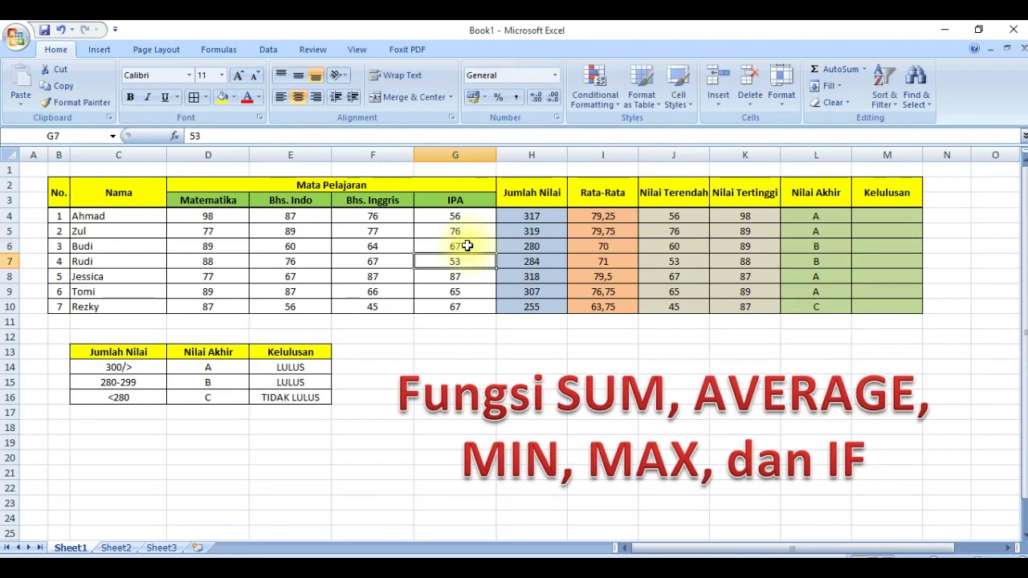
Step: Compare the Jumlah Nilai totals and Nilai Akhir grades in rows 6 and 10 with the grading criteria table
{"action": "left_click", "coordinate": [513, 244]}
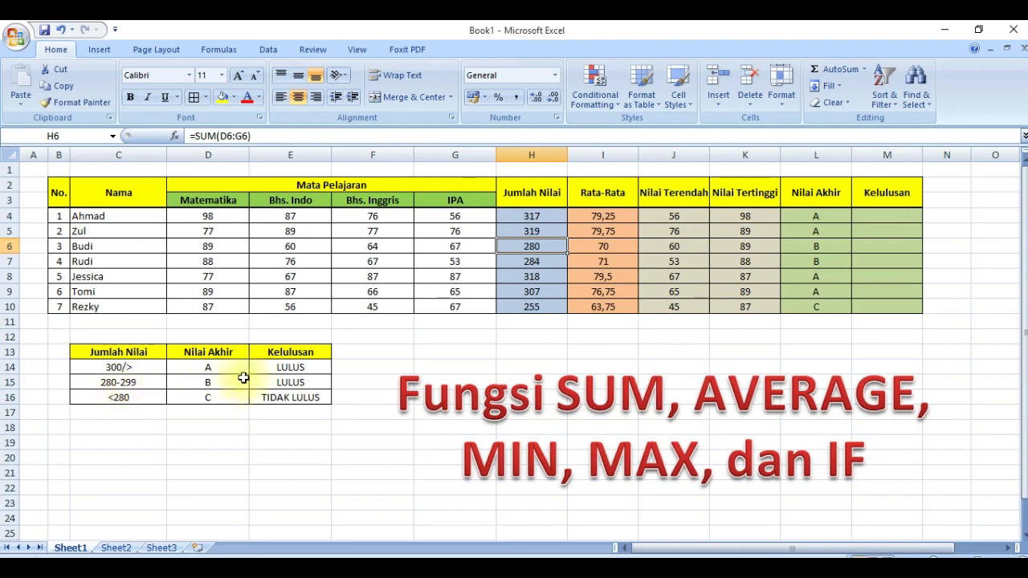
{"action": "left_click", "coordinate": [799, 307]}
{"action": "left_click", "coordinate": [523, 304]}
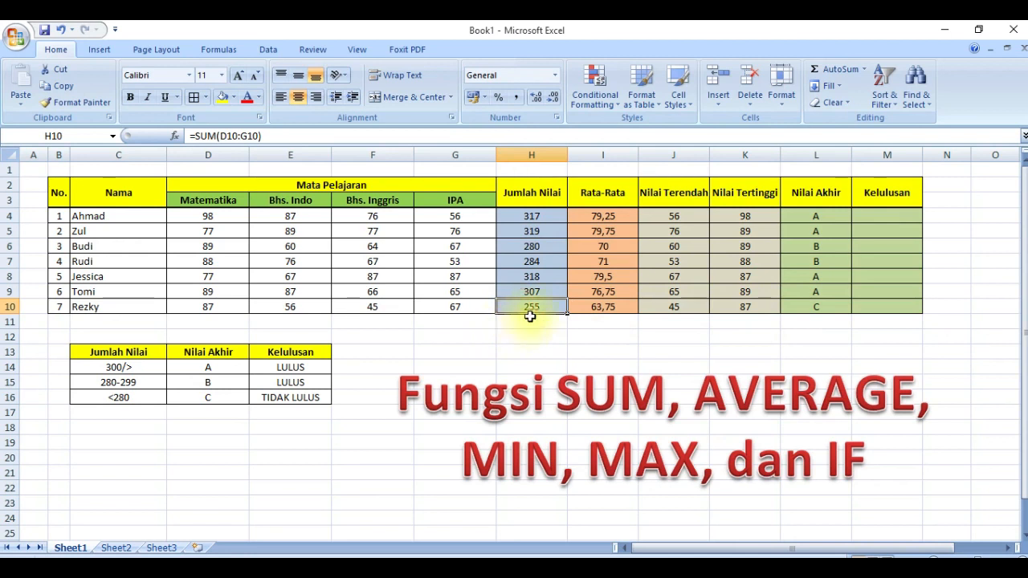
{"action": "left_click", "coordinate": [813, 305]}
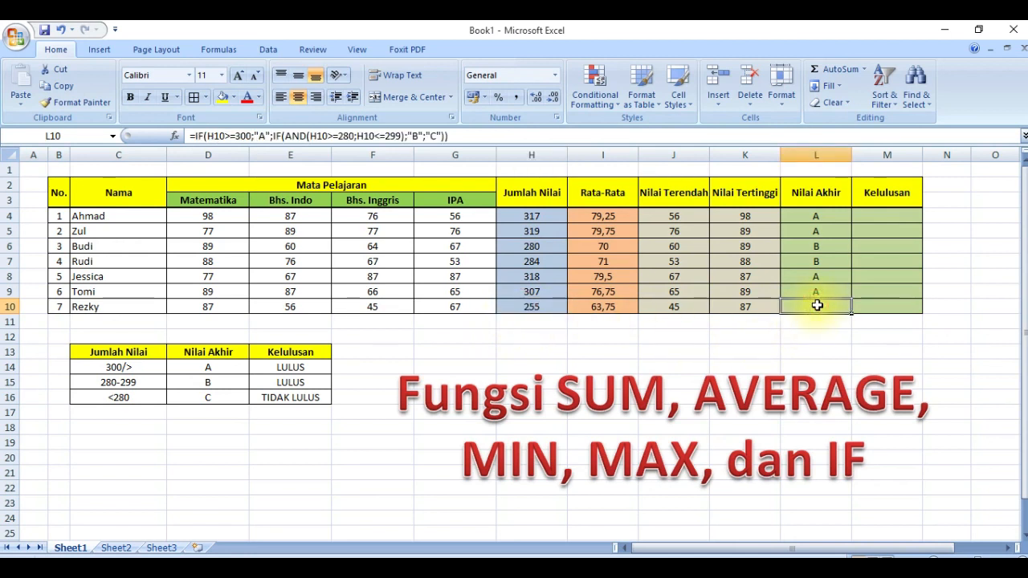
Step: Start an IF formula in M4 that returns "LULUS" when L4="A", and open a nested IF for the false value
{"action": "left_click", "coordinate": [911, 215]}
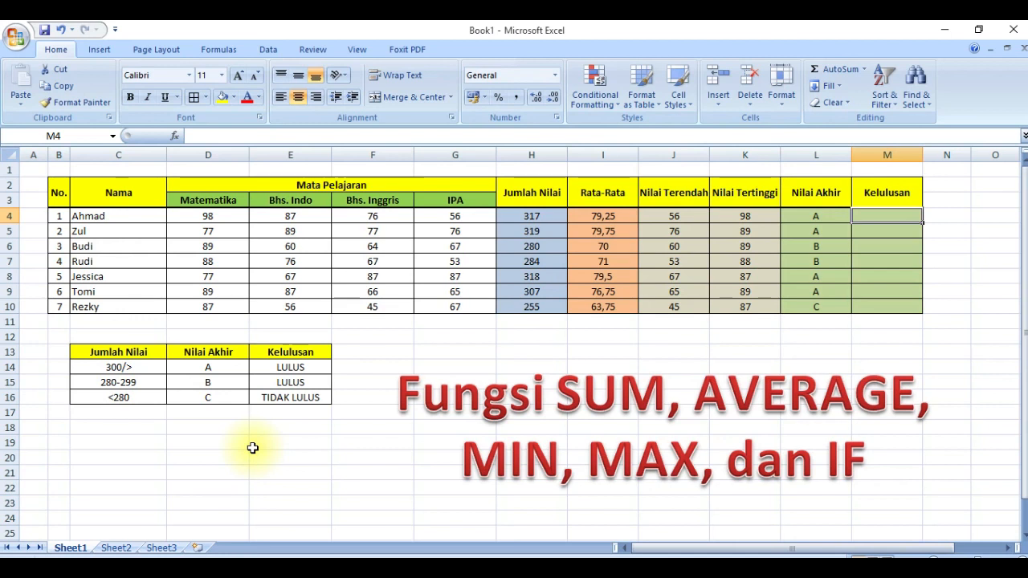
{"action": "type", "text": "="}
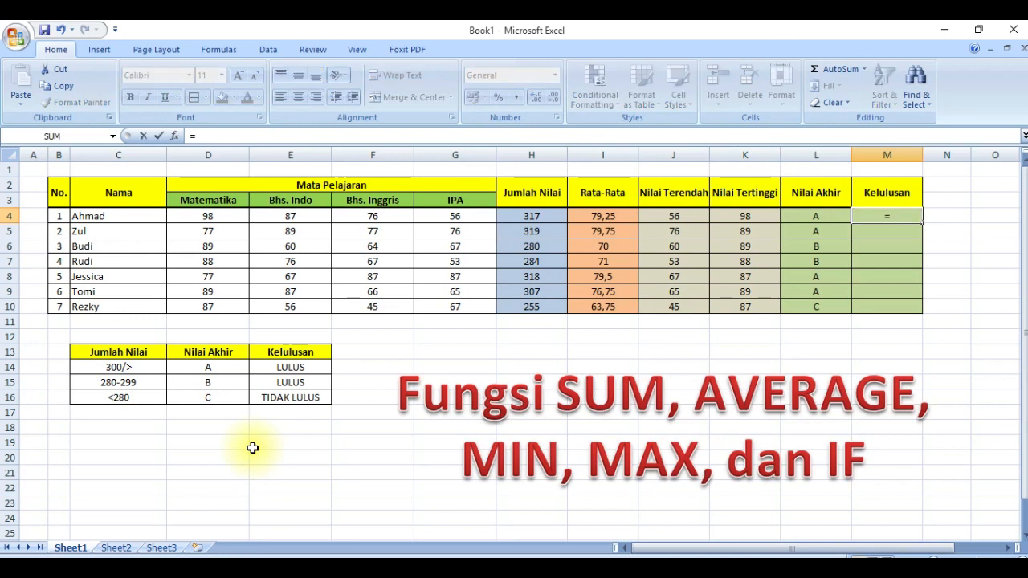
{"action": "type", "text": "IF("}
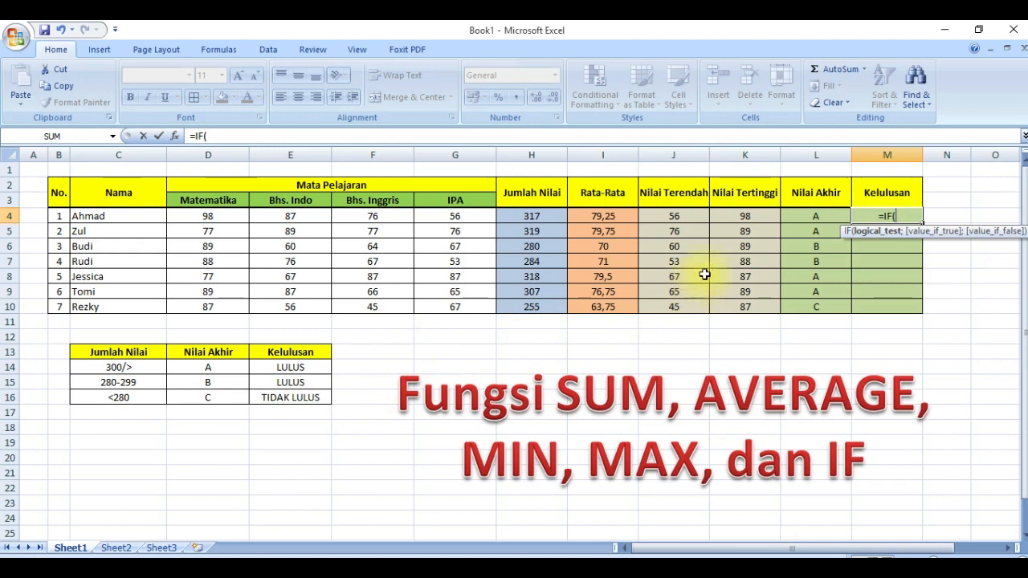
{"action": "left_click", "coordinate": [799, 215]}
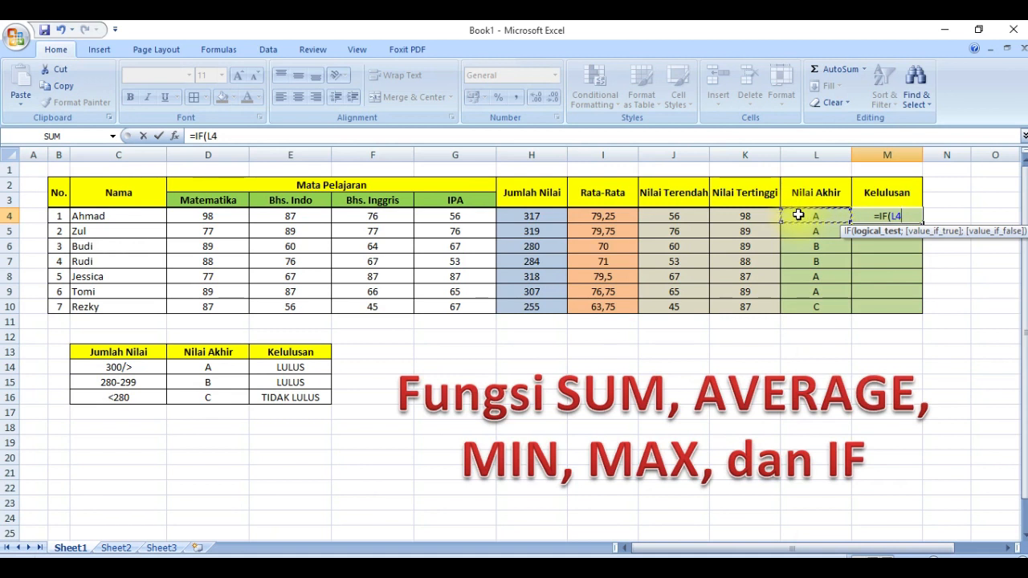
{"action": "type", "text": ";"}
{"action": "key", "text": "BackSpace"}
{"action": "type", "text": "=\"a"}
{"action": "key", "text": "BackSpace"}
{"action": "type", "text": "A\";\"LULUS\";IF("}
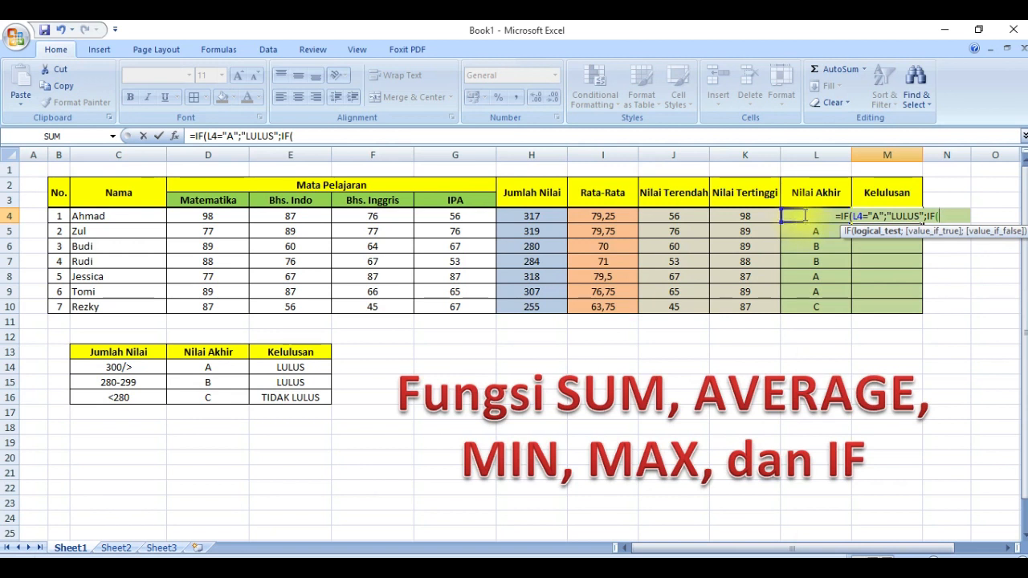
Step: Complete the nested IF in M4 with L4="B", "LULUS" if true and "TIDAK LULUS" if false, accepting the proposed formula correction
{"action": "left_click", "coordinate": [798, 214]}
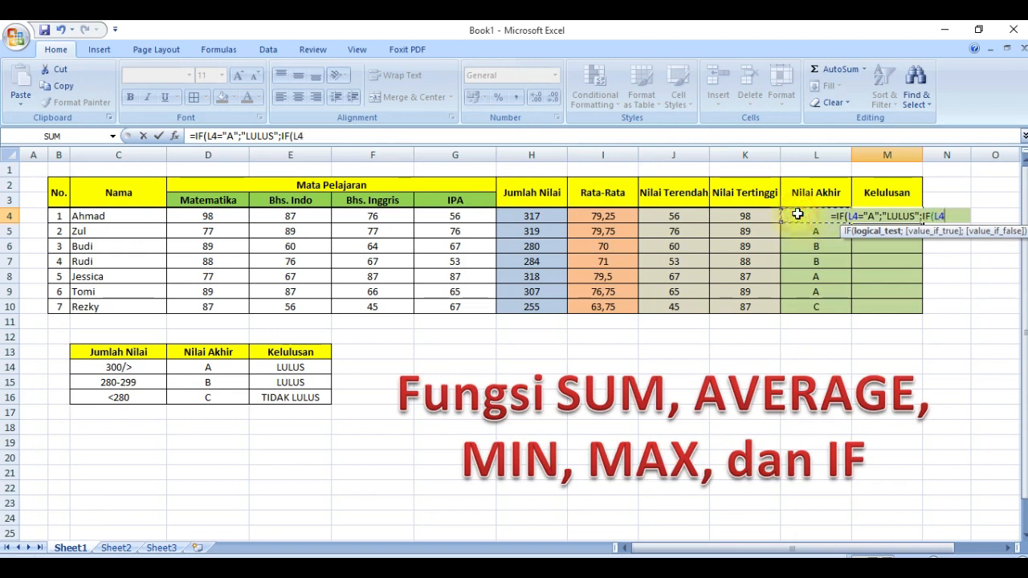
{"action": "type", "text": "=\"B\";"}
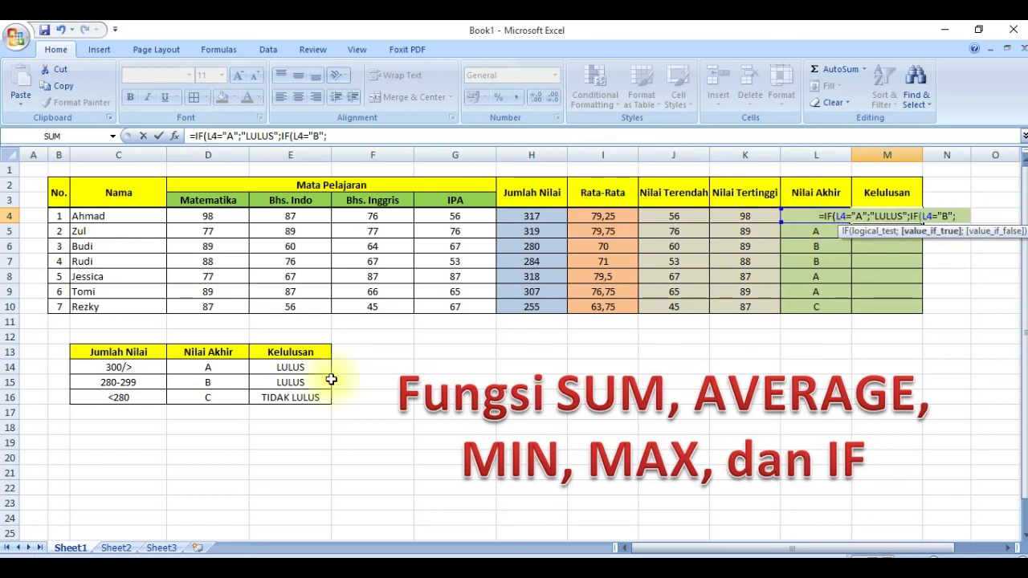
{"action": "type", "text": "\"LULUS\""}
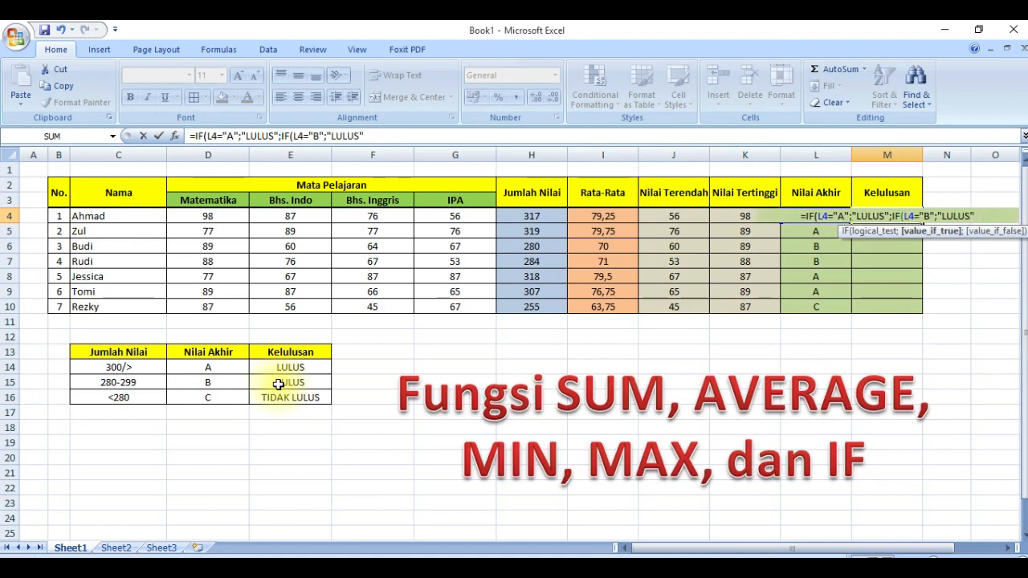
{"action": "type", "text": ";"}
{"action": "type", "text": "\""}
{"action": "type", "text": "TIDAK"}
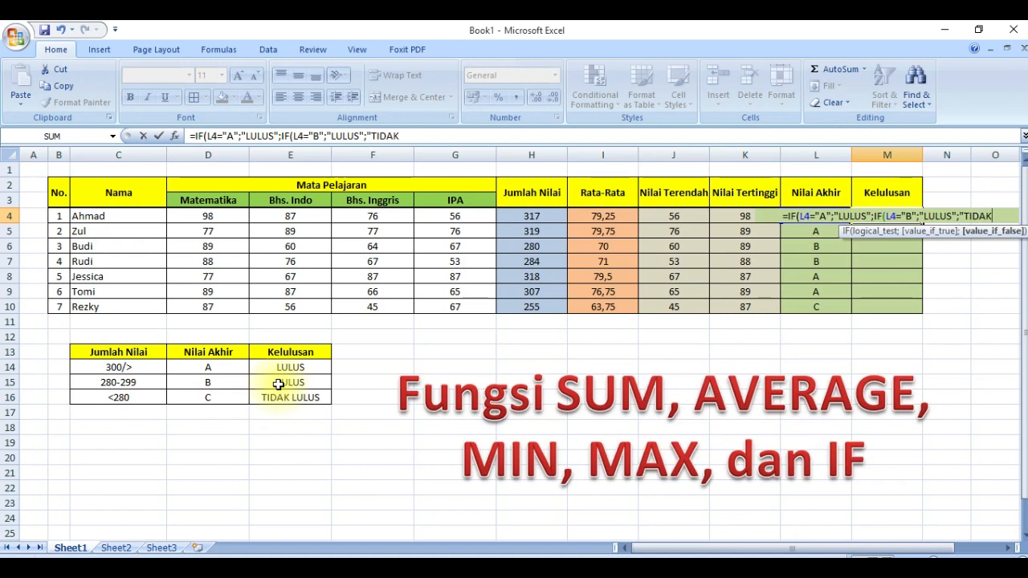
{"action": "type", "text": " LULUS\")"}
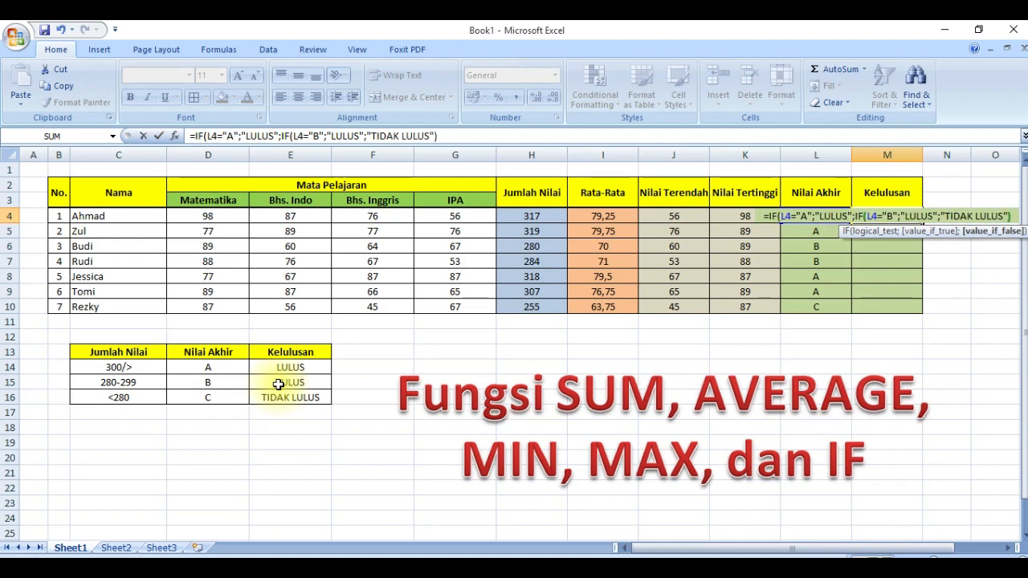
{"action": "key", "text": "Return"}
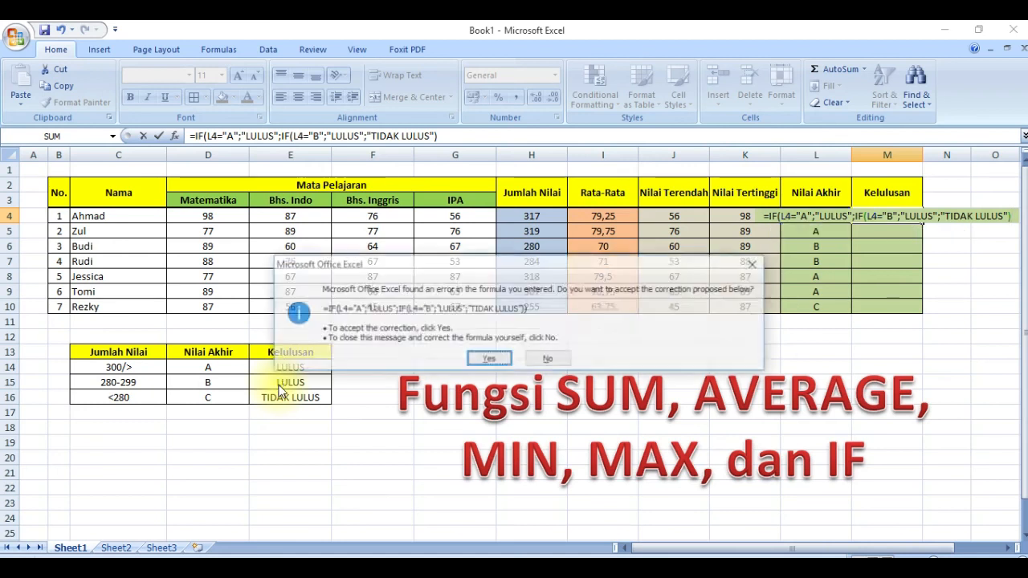
{"action": "key", "text": "Return"}
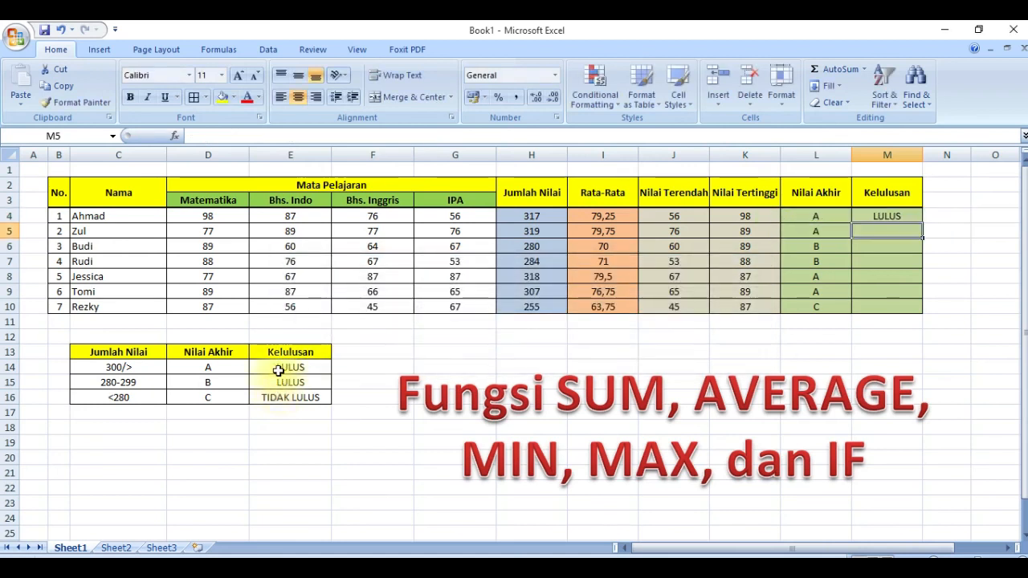
Step: Fill the Kelulusan formula from M4 down to M10 and check rows 9 and 10 against their Nilai Akhir grades
{"action": "left_click", "coordinate": [877, 216]}
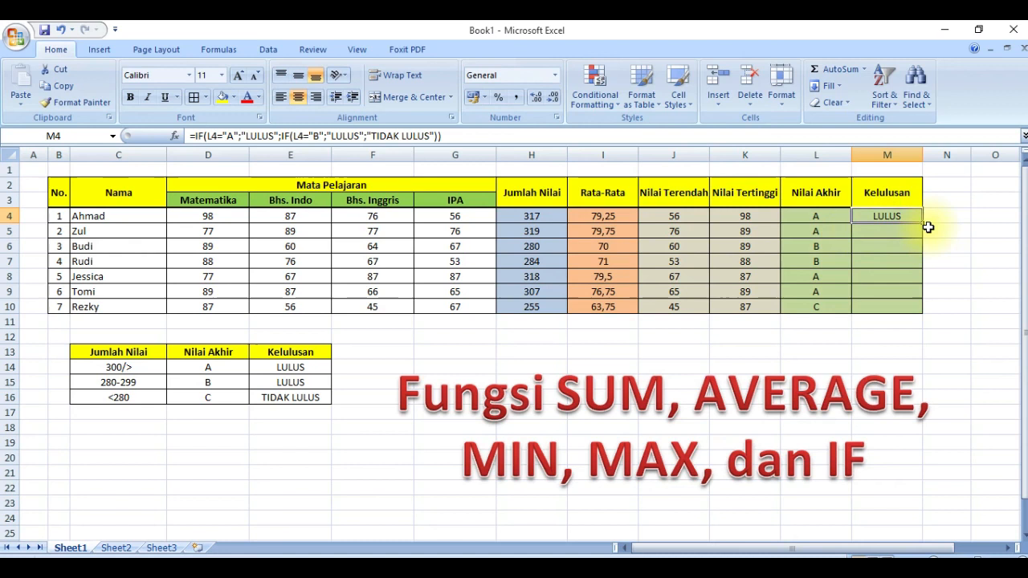
{"action": "double_click", "coordinate": [923, 224]}
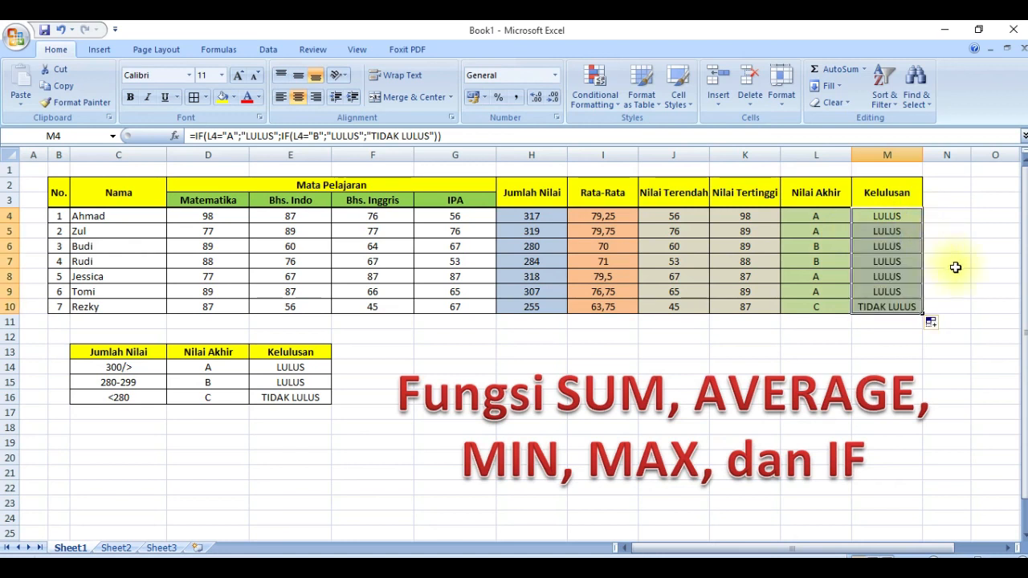
{"action": "left_click", "coordinate": [827, 306]}
{"action": "left_click", "coordinate": [870, 308]}
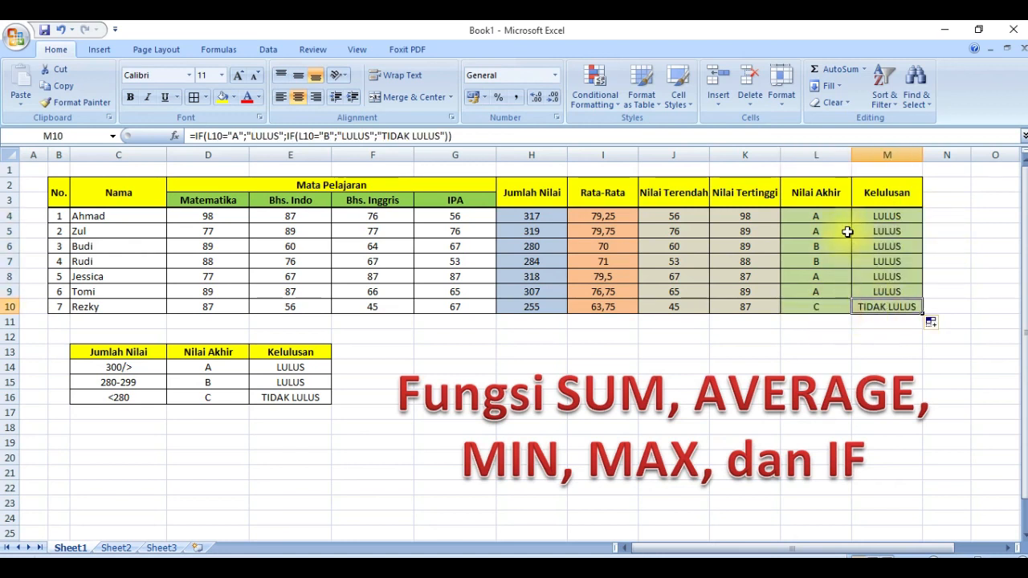
{"action": "left_click", "coordinate": [818, 289]}
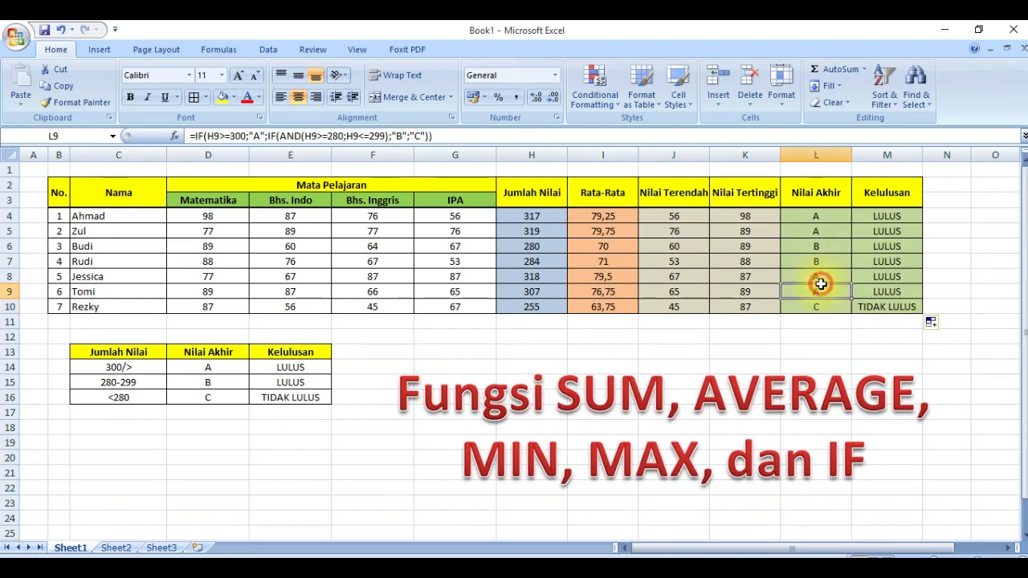
Step: Set the third student's IPA score in G6 to 66
{"action": "left_click", "coordinate": [10, 307]}
{"action": "left_click", "coordinate": [375, 276]}
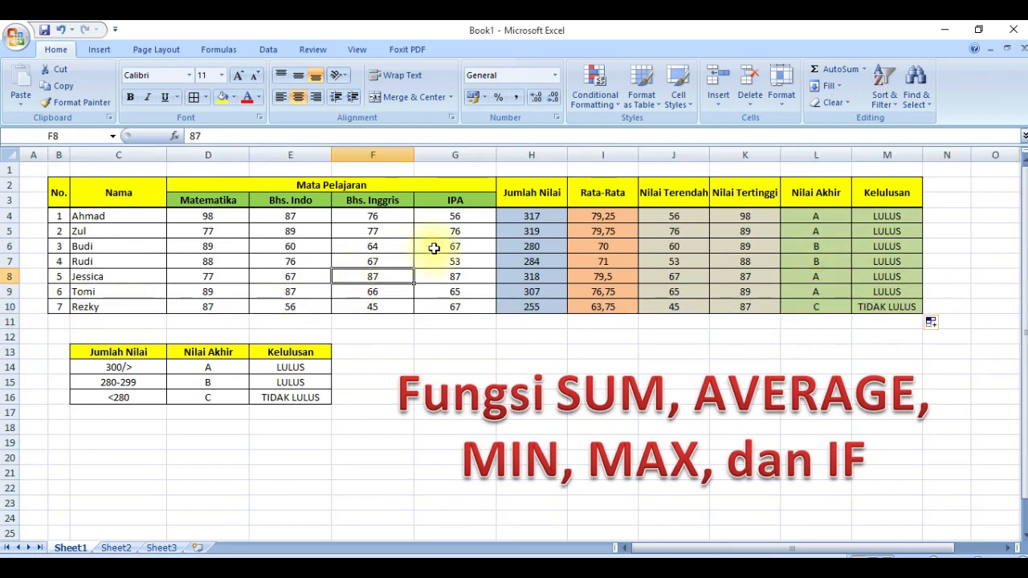
{"action": "left_click", "coordinate": [438, 248]}
{"action": "type", "text": "66"}
{"action": "key", "text": "Return"}
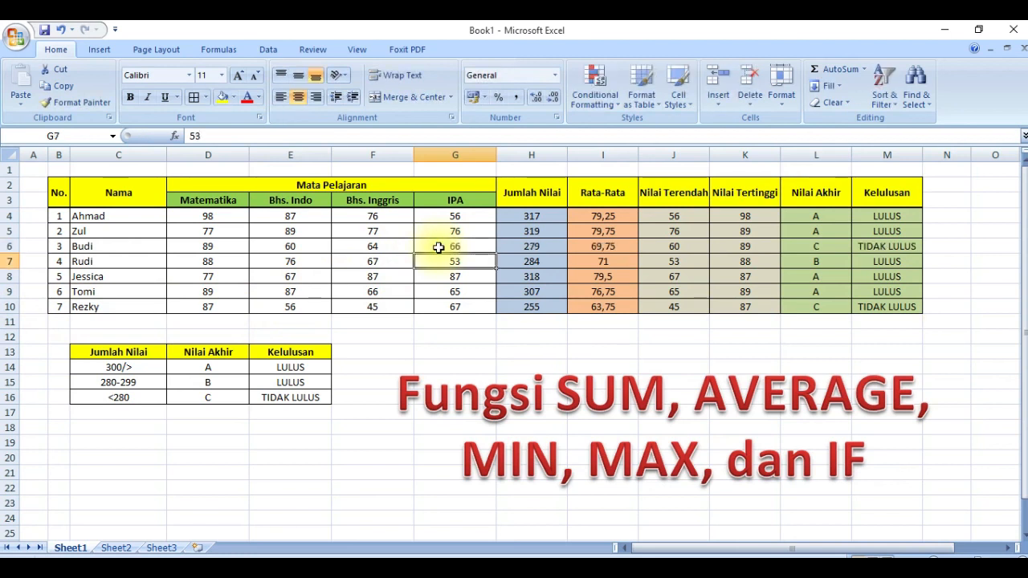
Step: Check the Nilai Akhir grade in row 6 and the Kelulusan results in rows 4 to 6
{"action": "left_click", "coordinate": [799, 246]}
{"action": "left_click", "coordinate": [942, 246]}
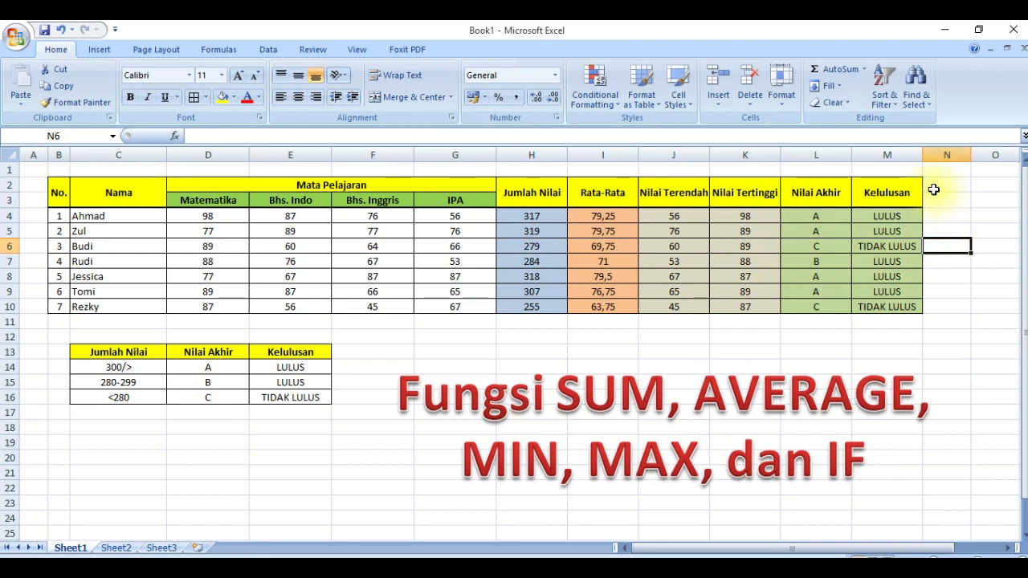
{"action": "left_click", "coordinate": [898, 217]}
{"action": "left_click", "coordinate": [888, 231]}
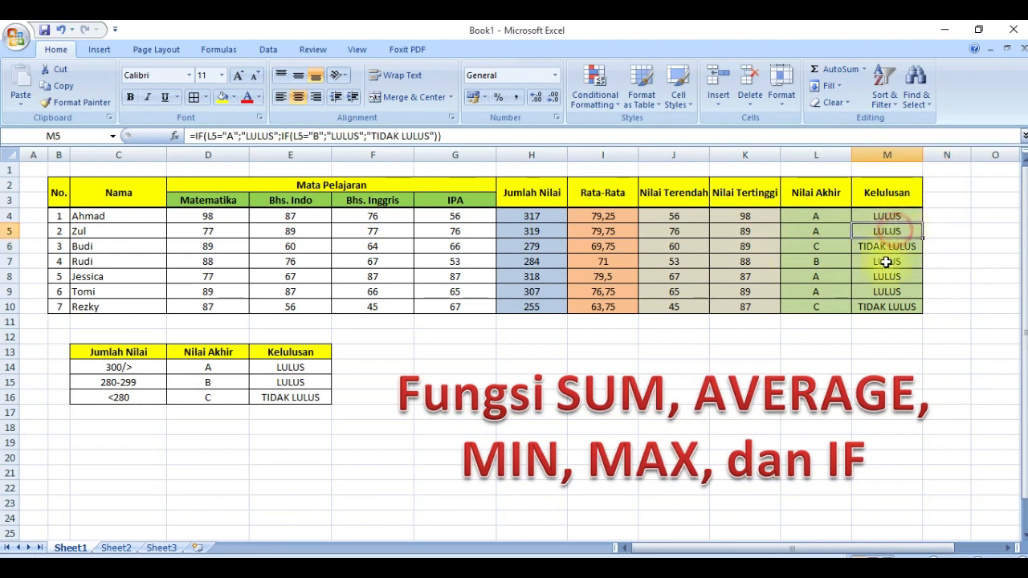
{"action": "left_click", "coordinate": [958, 243]}
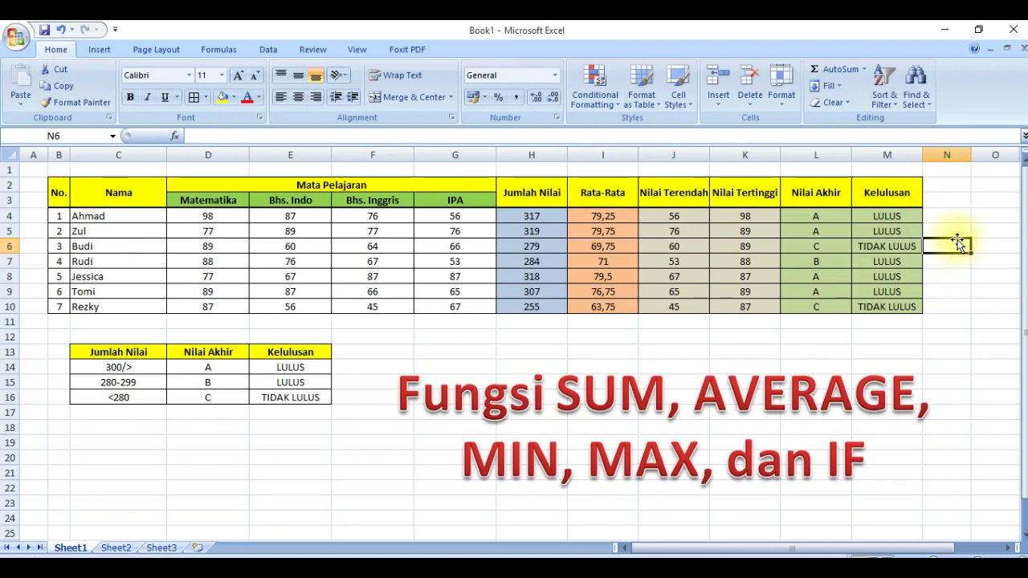